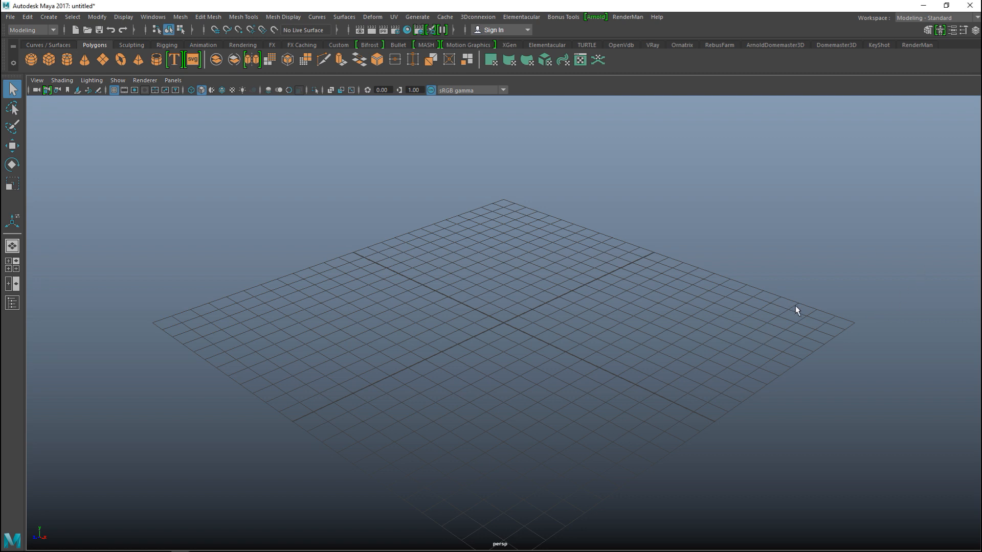
Step: Create a polygon plane at the origin and scale it up uniformly to cover the whole grid
{"action": "left_click_drag", "start_coordinate": [712, 357], "coordinate": [790, 352], "text": "alt"}
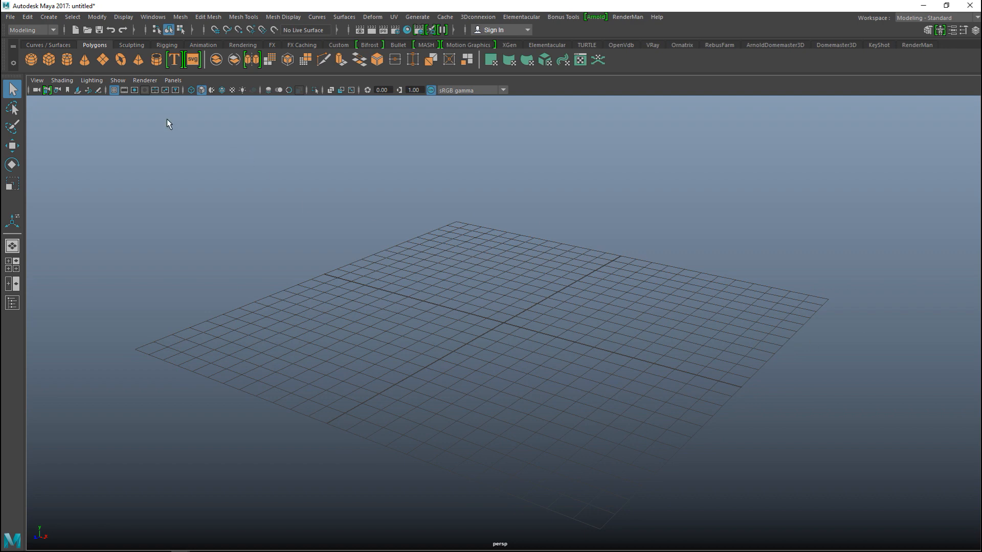
{"action": "left_click", "coordinate": [101, 59]}
{"action": "key", "text": "r"}
{"action": "left_click_drag", "start_coordinate": [504, 323], "coordinate": [833, 377]}
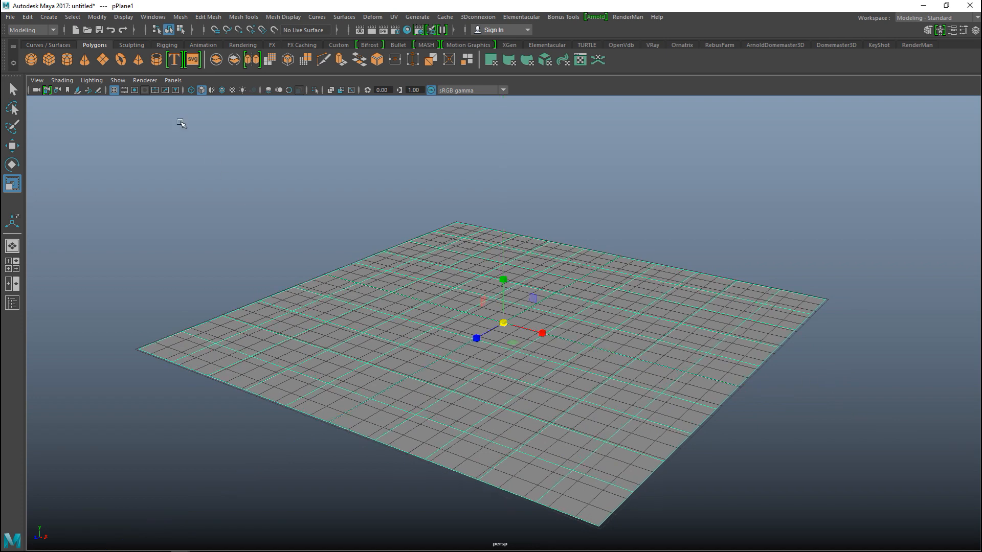
Step: Create a polygon cube, raise it above the plane, and scale it up uniformly into a large box
{"action": "left_click", "coordinate": [49, 58]}
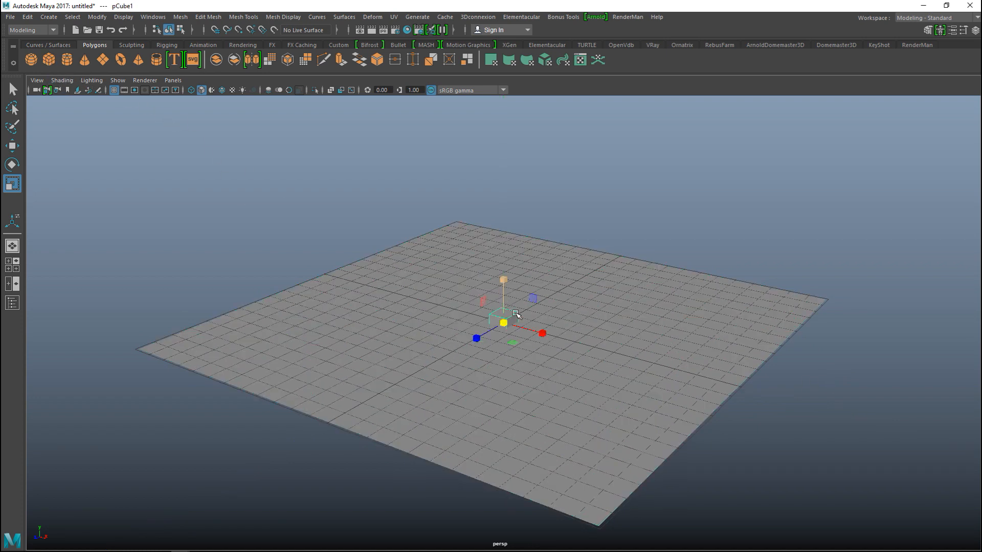
{"action": "key", "text": "w"}
{"action": "left_click_drag", "start_coordinate": [504, 277], "coordinate": [503, 224]}
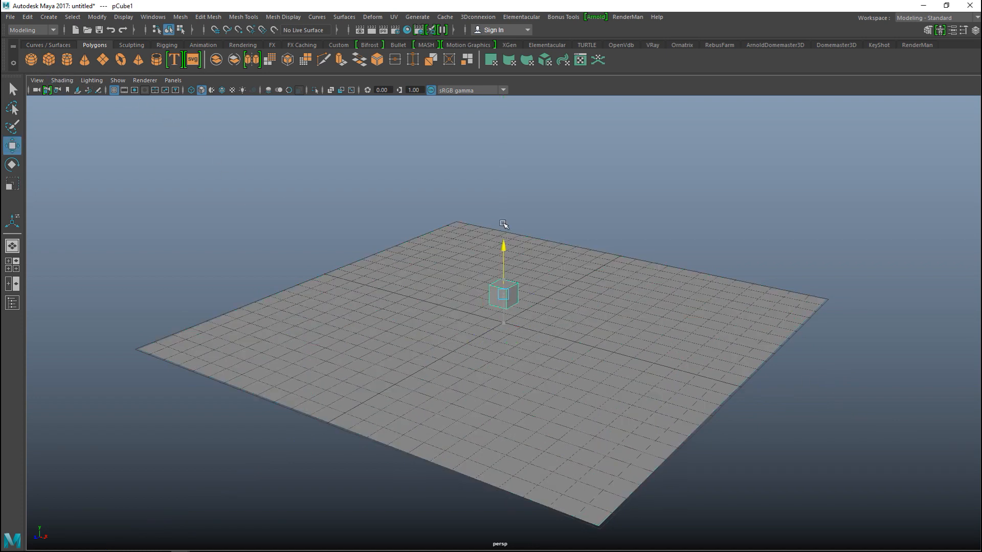
{"action": "key", "text": "r"}
{"action": "left_click_drag", "start_coordinate": [503, 258], "coordinate": [597, 269]}
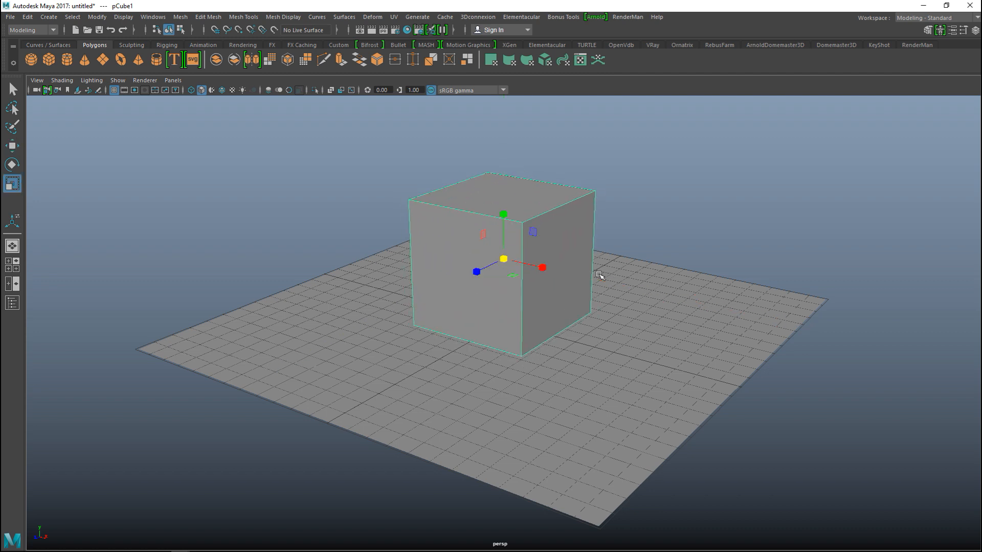
Step: Lower the cube in the side view until its base sits on the plane, and return to the perspective view
{"action": "left_click", "coordinate": [19, 262]}
{"action": "key", "text": "space"}
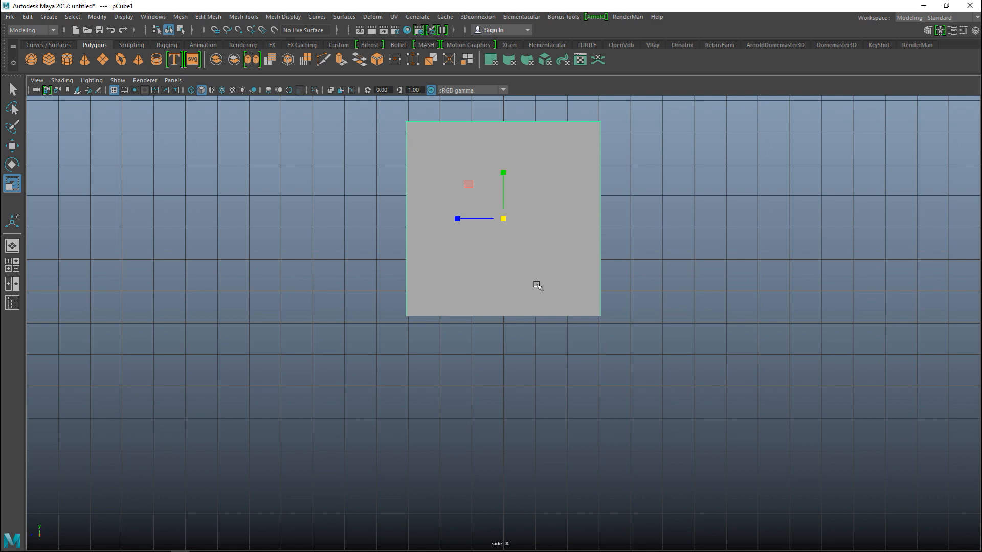
{"action": "key", "text": "w"}
{"action": "left_click_drag", "start_coordinate": [504, 167], "coordinate": [506, 174]}
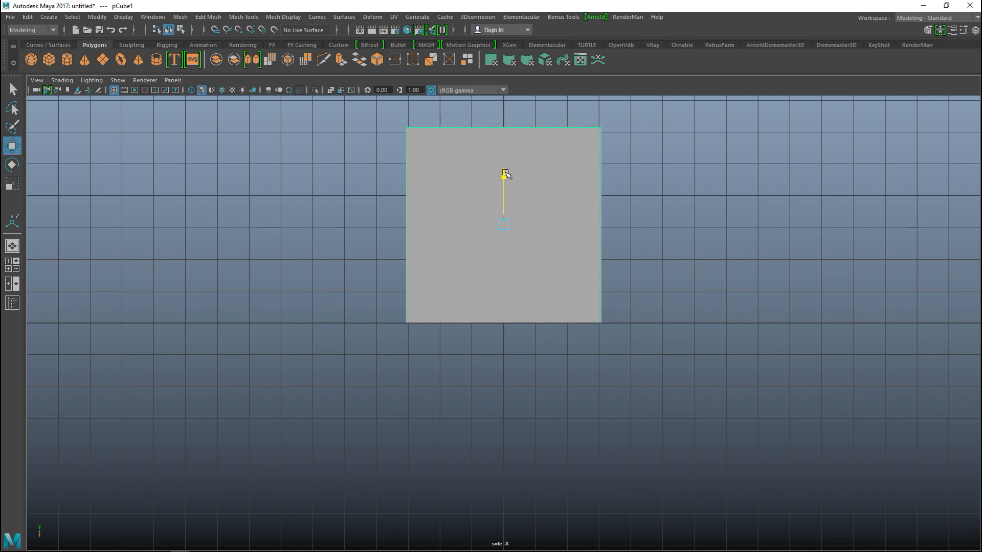
{"action": "left_click", "coordinate": [16, 261]}
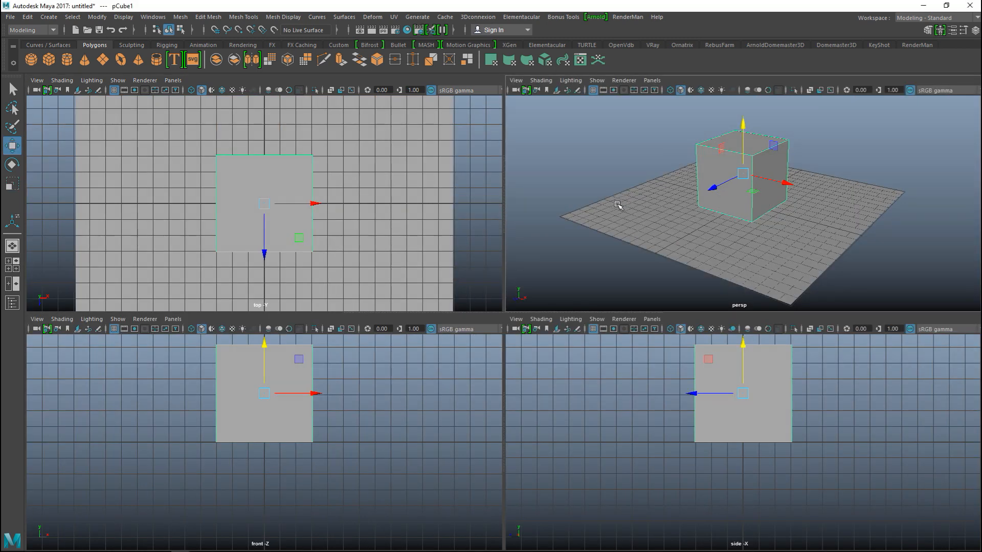
{"action": "key", "text": "space"}
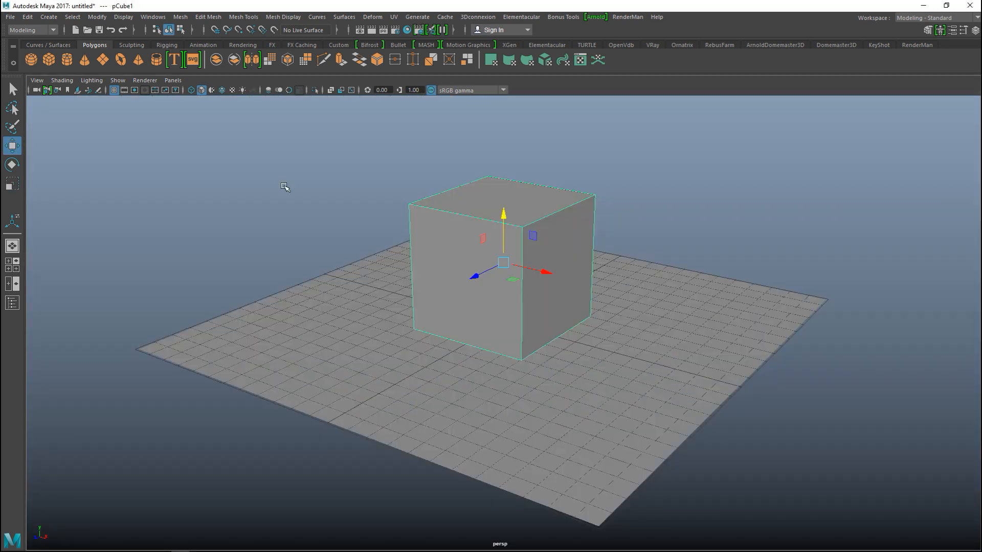
Step: Create a polygon sphere and raise it to the centre of the cube, using wireframe display
{"action": "left_click", "coordinate": [30, 60]}
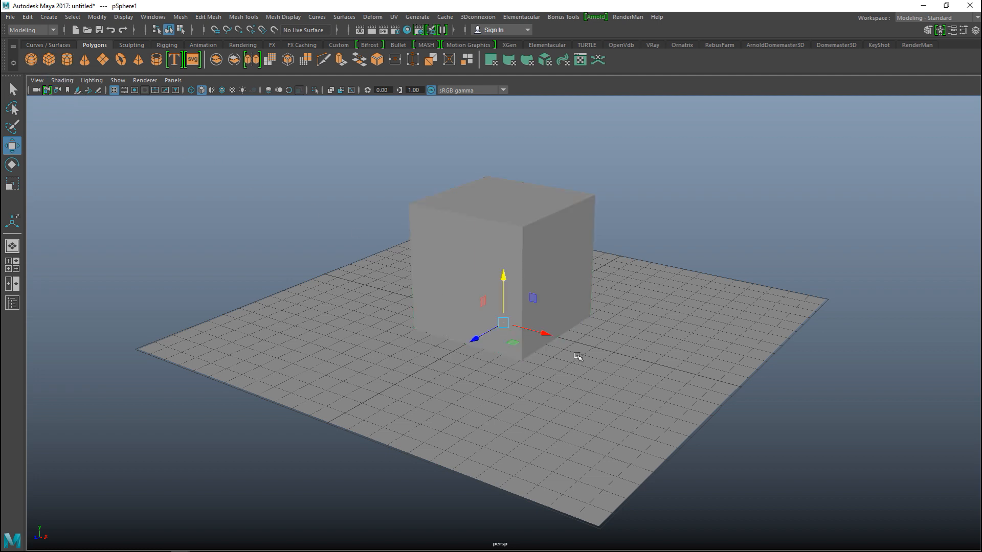
{"action": "key", "text": "4"}
{"action": "left_click_drag", "start_coordinate": [505, 276], "coordinate": [404, 244]}
Step: Scale the sphere up uniformly inside the cube in the front view, and return to the shaded perspective view
{"action": "left_click", "coordinate": [13, 265]}
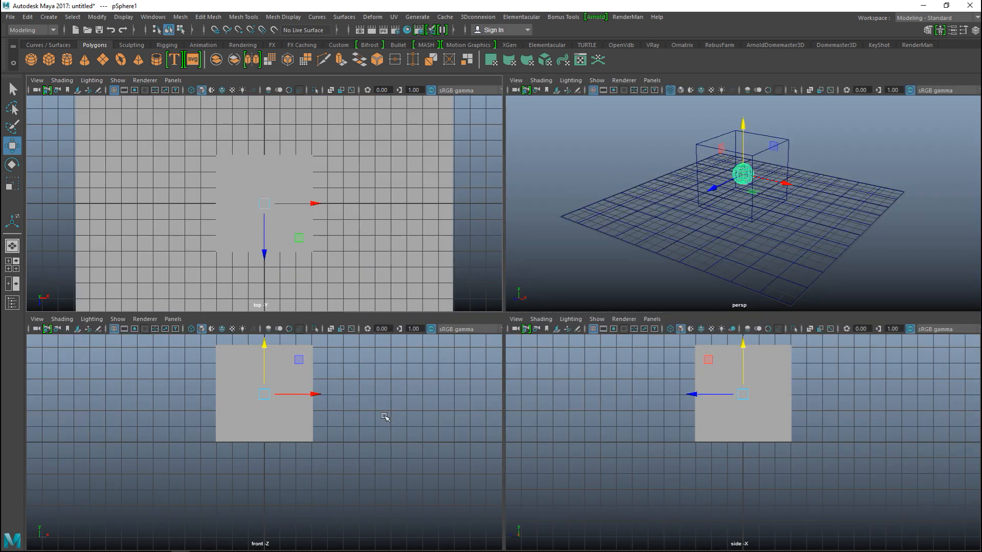
{"action": "key", "text": "space"}
{"action": "key", "text": "4"}
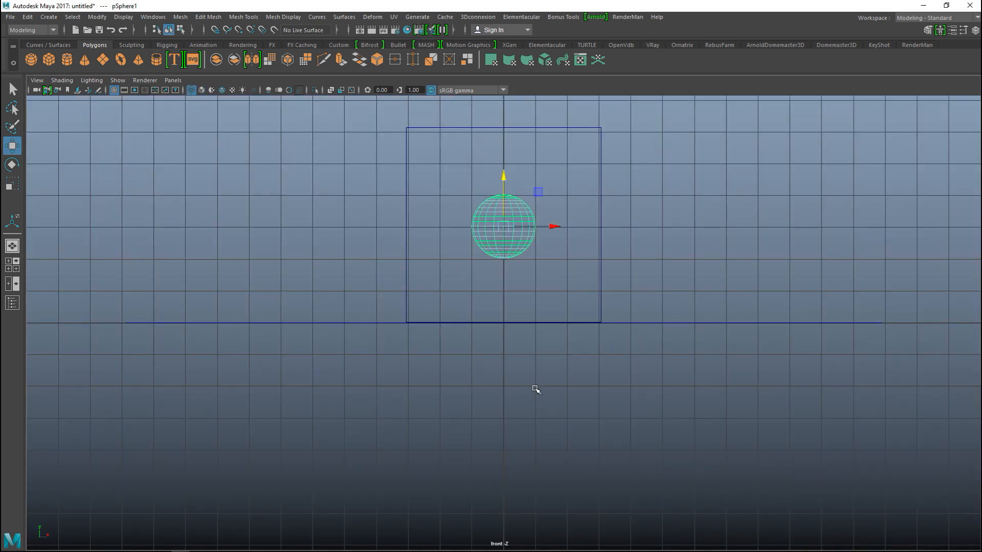
{"action": "key", "text": "r"}
{"action": "left_click_drag", "start_coordinate": [504, 226], "coordinate": [599, 227]}
{"action": "left_click", "coordinate": [12, 264]}
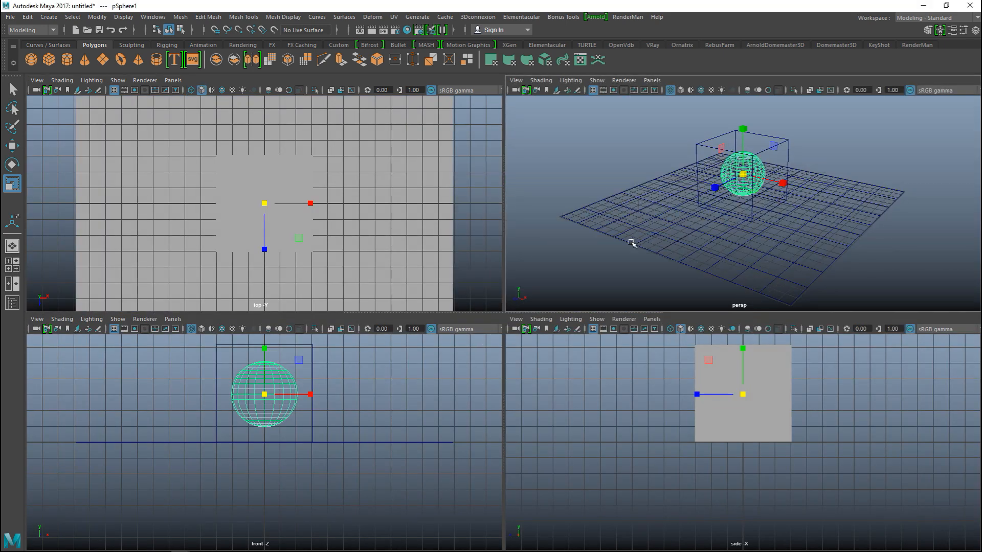
{"action": "key", "text": "space"}
{"action": "left_click_drag", "start_coordinate": [640, 324], "coordinate": [586, 334], "text": "alt"}
{"action": "key", "text": "5"}
{"action": "left_click_drag", "start_coordinate": [688, 388], "coordinate": [667, 398], "text": "alt"}
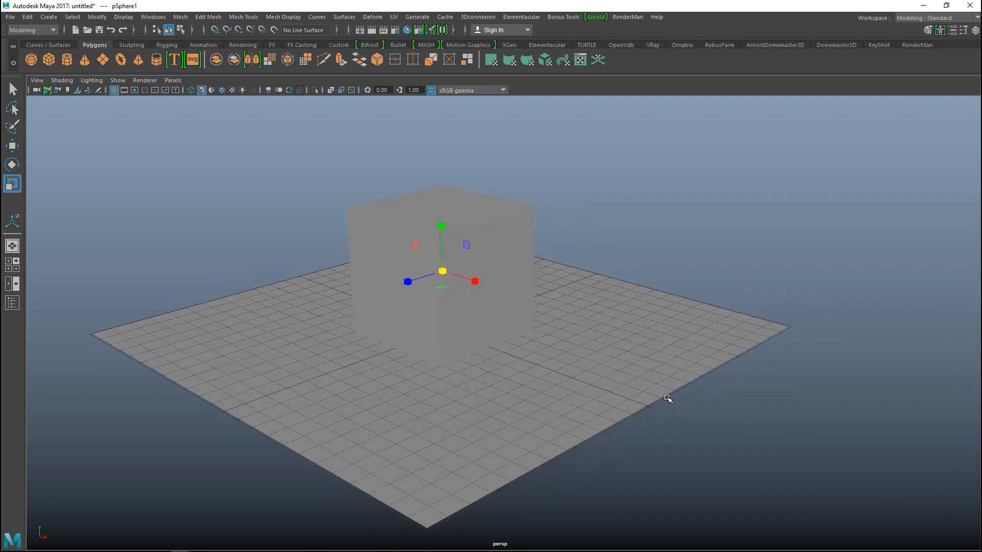
Step: Set the scene's renderer to Arnold Renderer in the render settings
{"action": "left_click", "coordinate": [394, 31]}
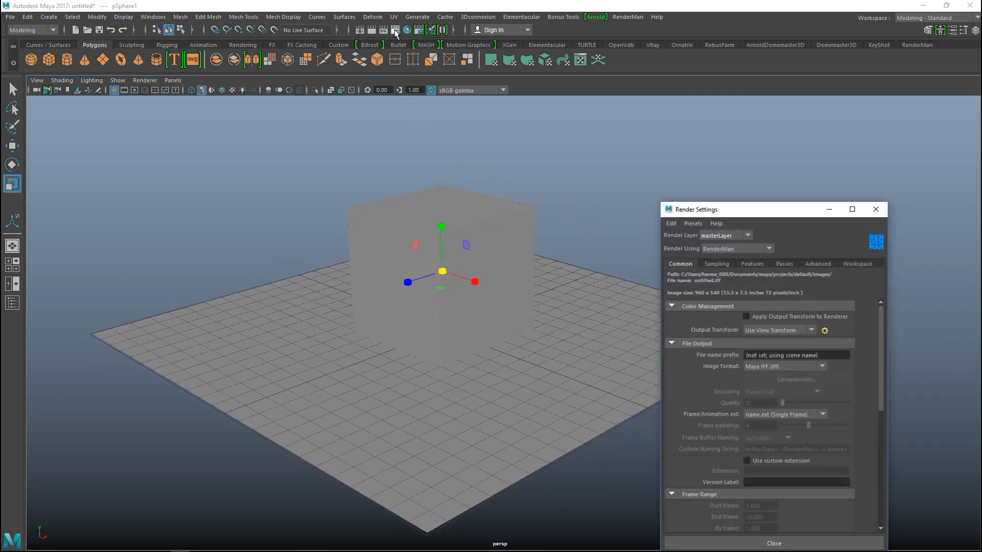
{"action": "left_click", "coordinate": [723, 250]}
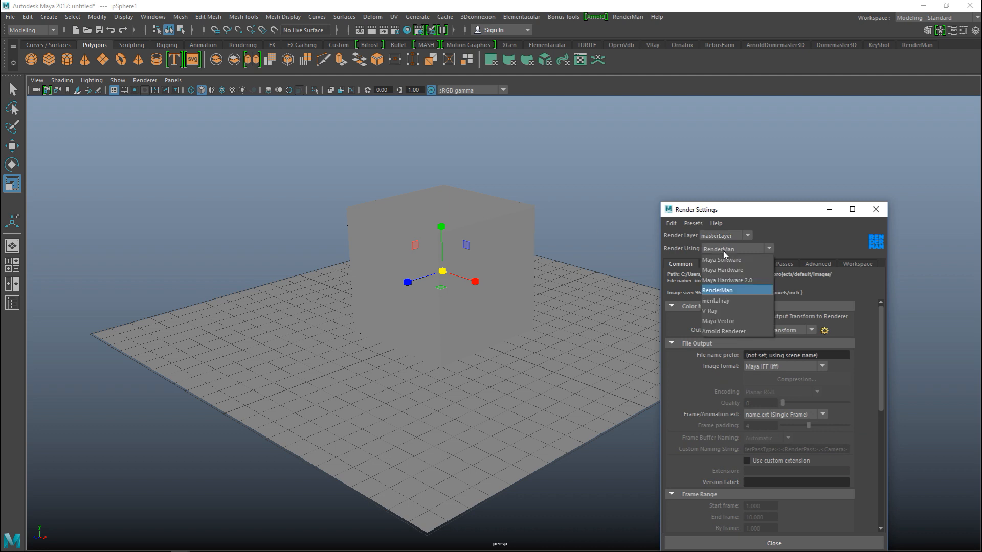
{"action": "left_click", "coordinate": [739, 331]}
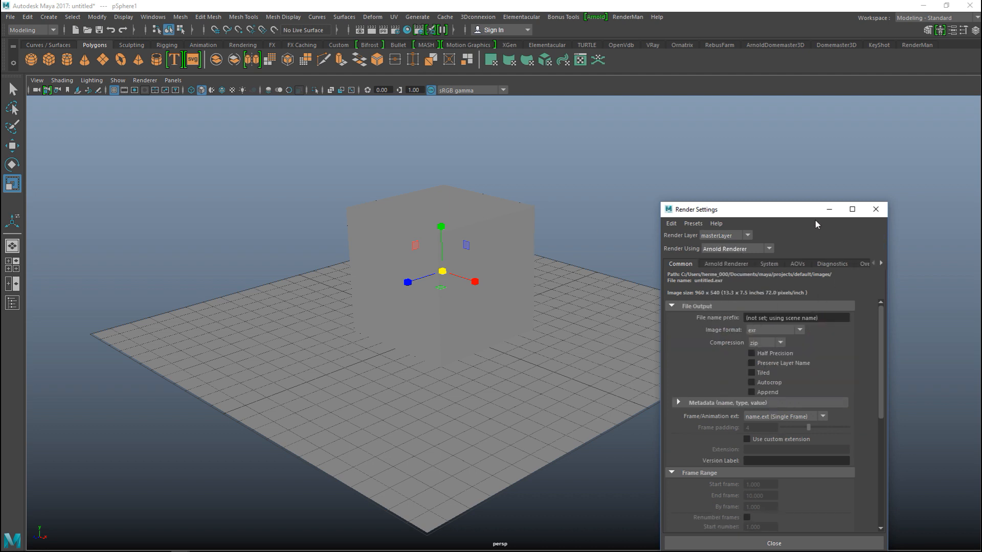
Step: Start an IPR render of the perspective view and shrink the Render View window so the scene stays visible
{"action": "left_click", "coordinate": [383, 31]}
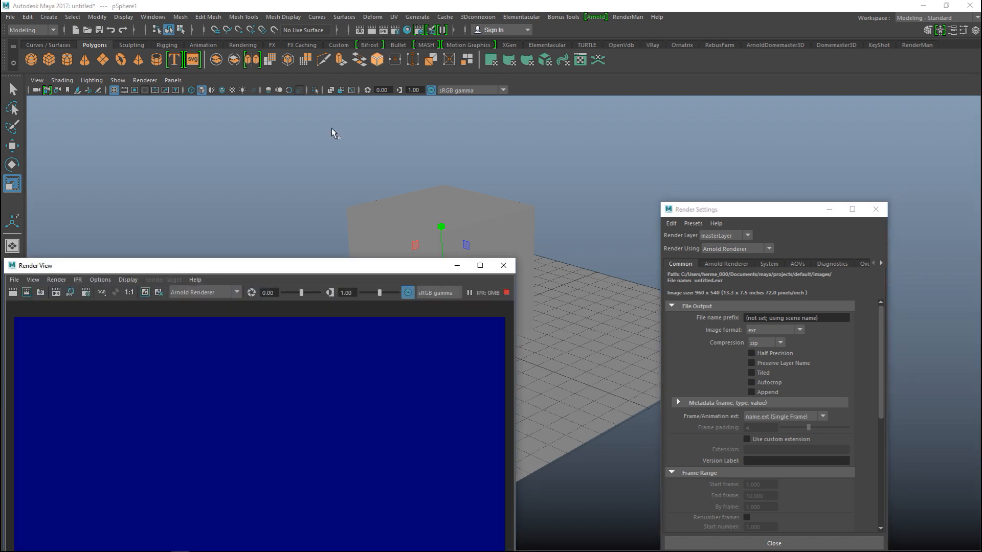
{"action": "left_click_drag", "start_coordinate": [96, 272], "coordinate": [167, 186]}
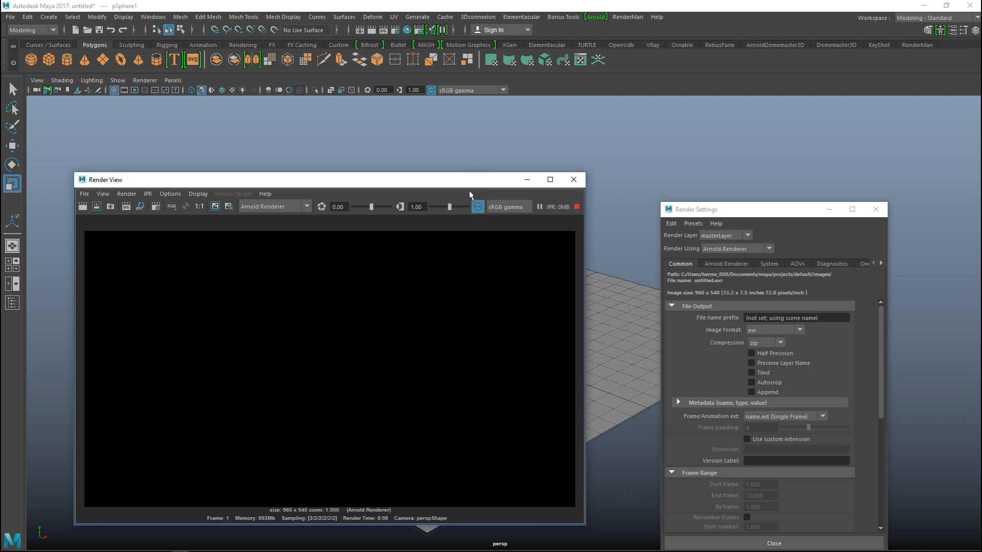
{"action": "left_click_drag", "start_coordinate": [486, 175], "coordinate": [460, 327]}
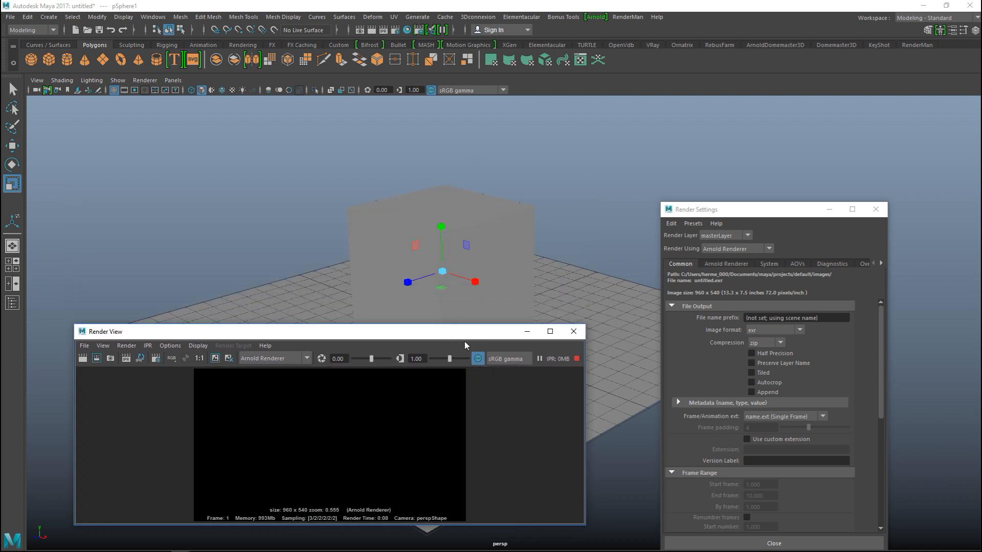
{"action": "left_click_drag", "start_coordinate": [585, 411], "coordinate": [331, 404]}
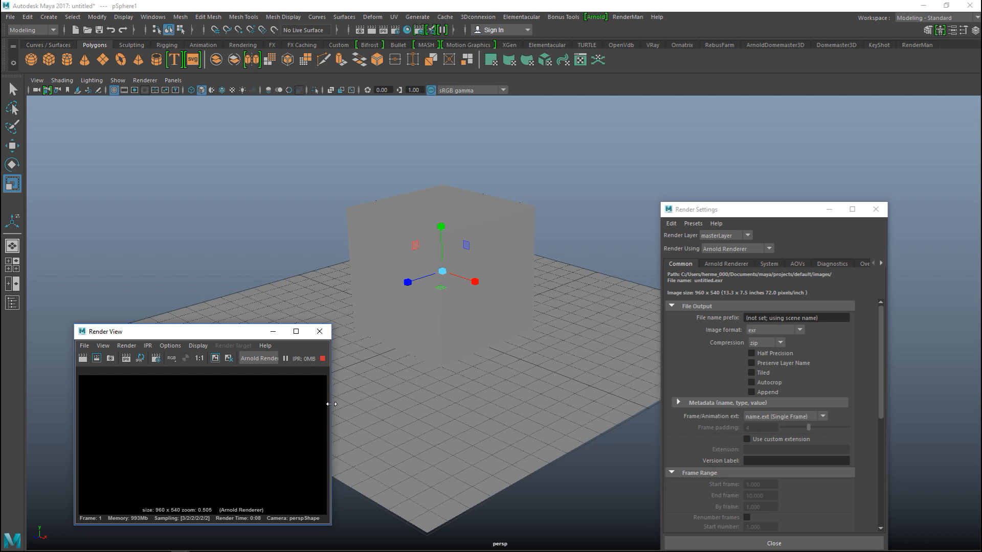
Step: Add an Arnold Skydome Light to the scene and frame the cube and plane in the perspective view
{"action": "left_click", "coordinate": [595, 17]}
{"action": "mouse_move", "coordinate": [633, 58]}
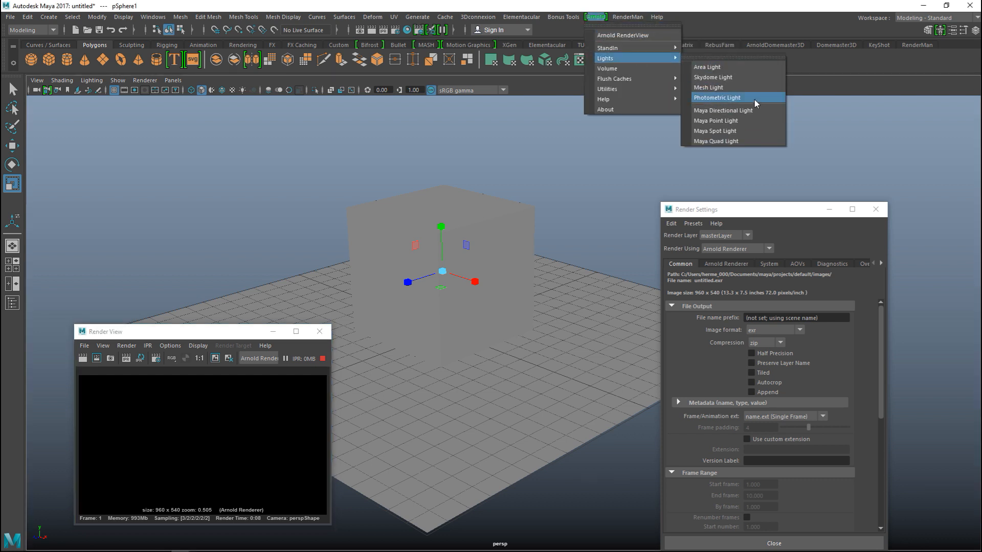
{"action": "left_click", "coordinate": [741, 77]}
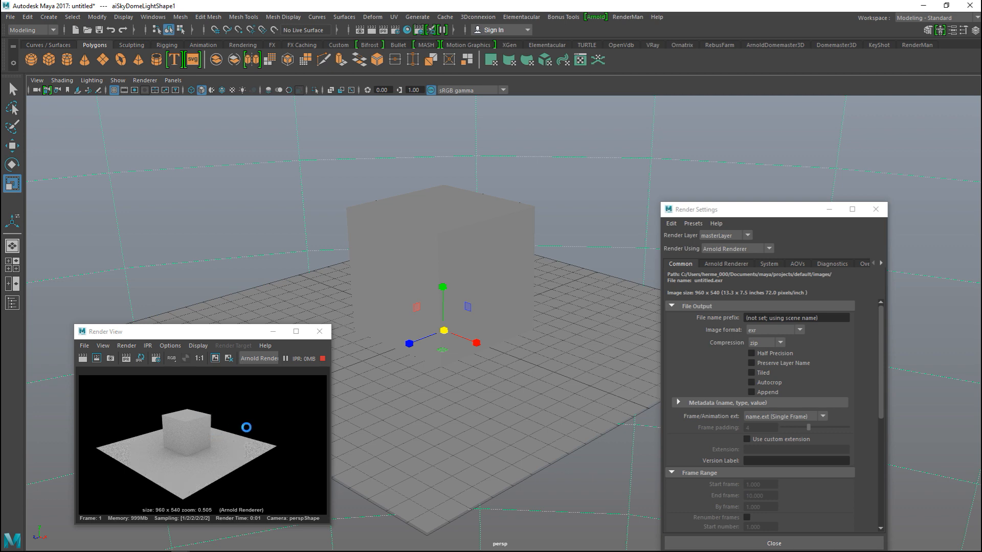
{"action": "right_click_drag", "start_coordinate": [588, 228], "coordinate": [537, 346], "text": "alt"}
{"action": "key", "text": "f"}
{"action": "scroll", "coordinate": [537, 345], "scroll_direction": "up", "scroll_amount": 10}
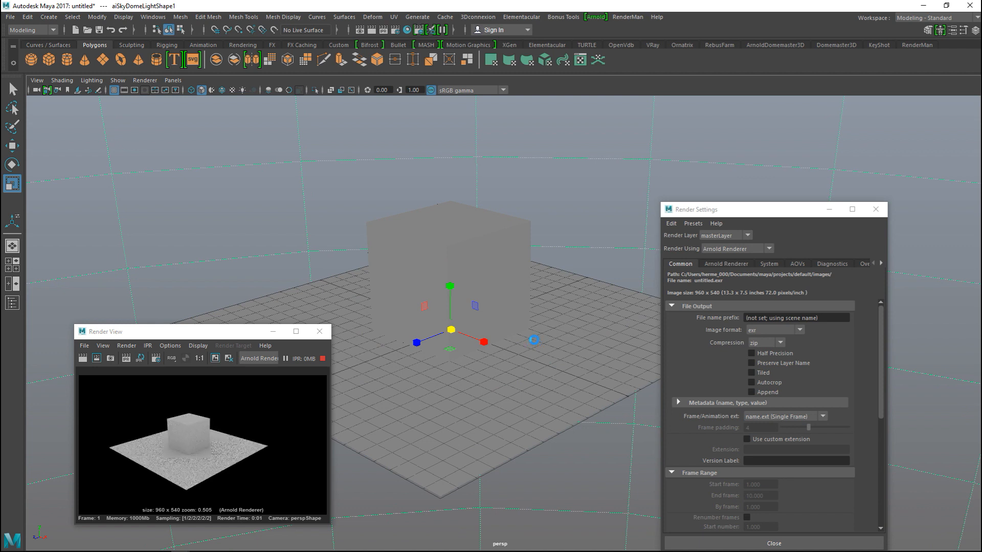
Step: Select aiSkyDomeLight1 in the Outliner, show its attributes, and minimize the Outliner and Render Settings windows
{"action": "left_click", "coordinate": [153, 16]}
{"action": "mouse_move", "coordinate": [211, 102]}
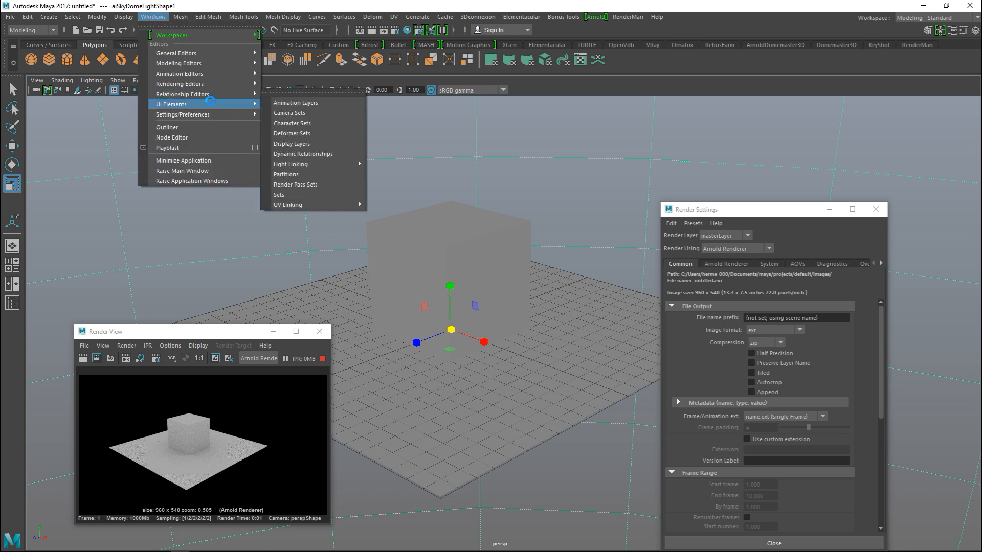
{"action": "left_click", "coordinate": [244, 126]}
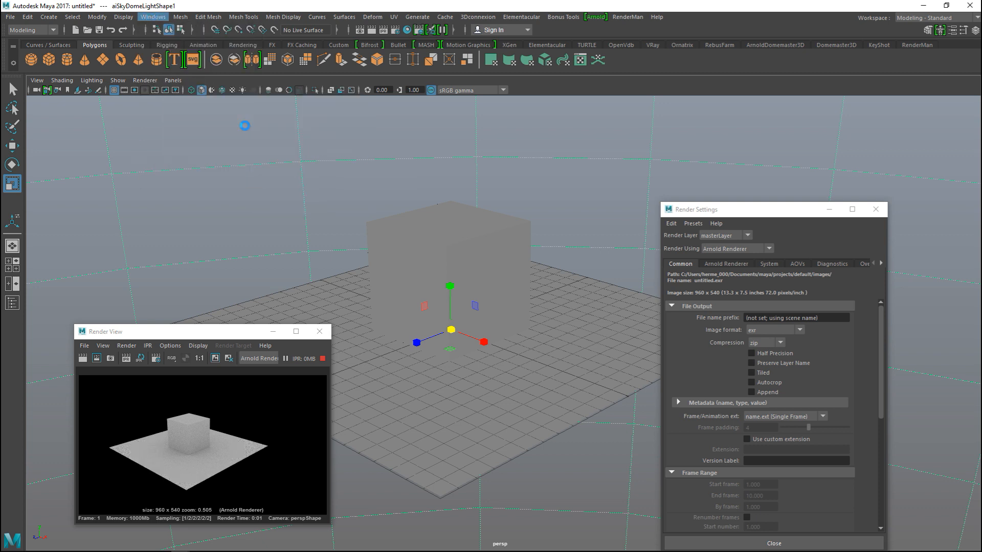
{"action": "left_click", "coordinate": [194, 219]}
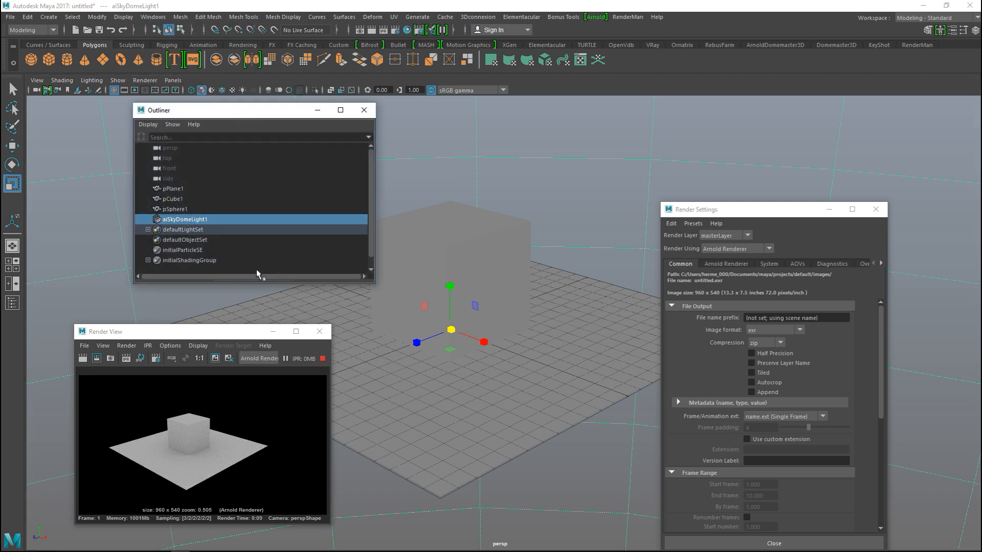
{"action": "left_click", "coordinate": [318, 110]}
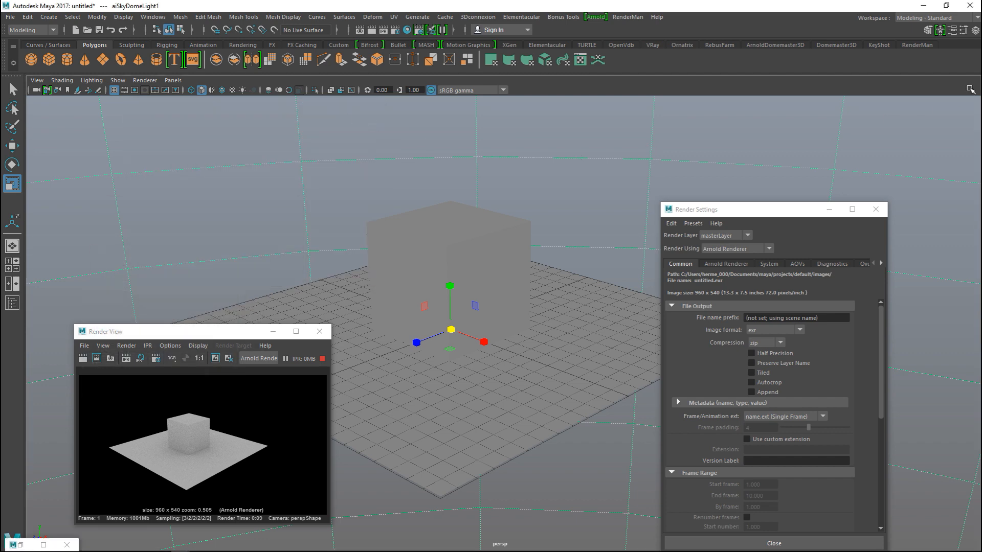
{"action": "left_click", "coordinate": [952, 32]}
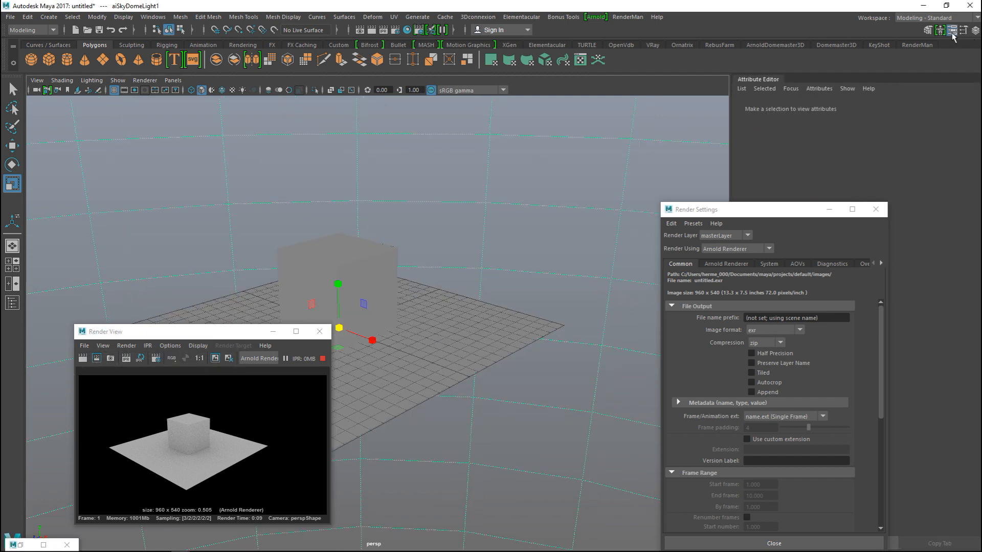
{"action": "left_click", "coordinate": [829, 211]}
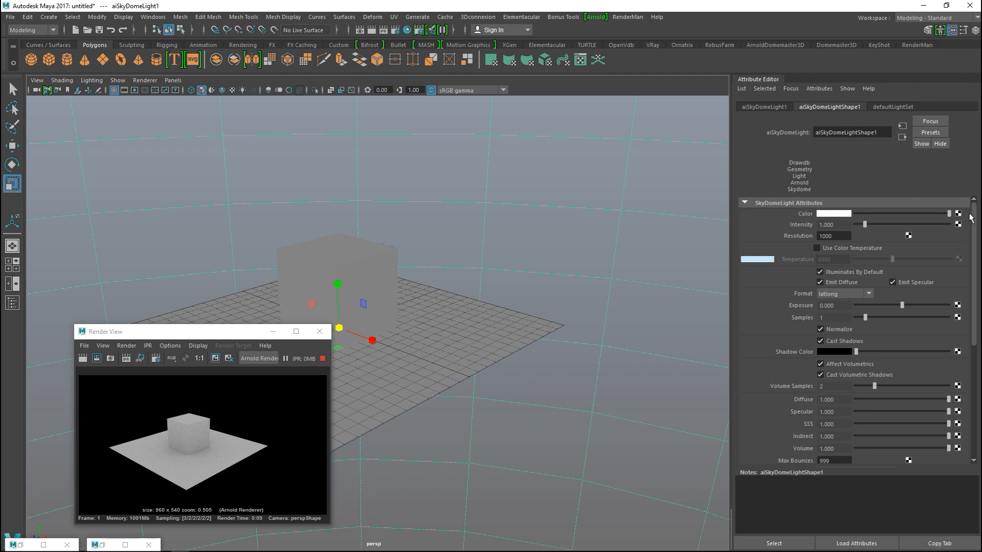
Step: Connect a file texture to the skydome light's Color and load Arches_E_PineTree_3k.hdr as its image
{"action": "left_click", "coordinate": [452, 239]}
{"action": "left_click", "coordinate": [959, 247]}
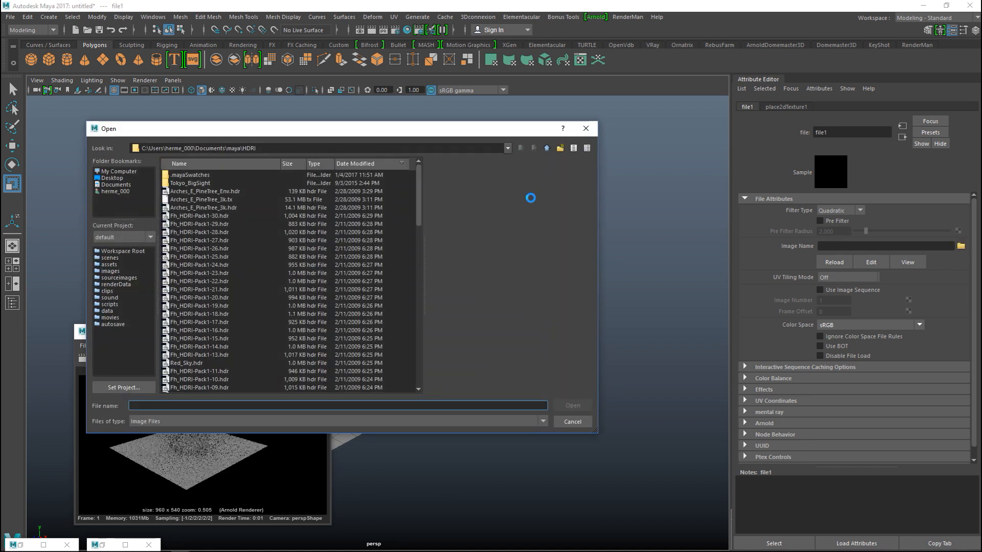
{"action": "scroll", "coordinate": [276, 298], "scroll_direction": "down", "scroll_amount": 1}
{"action": "scroll", "coordinate": [277, 299], "scroll_direction": "down", "scroll_amount": 2}
{"action": "scroll", "coordinate": [280, 305], "scroll_direction": "up", "scroll_amount": 3}
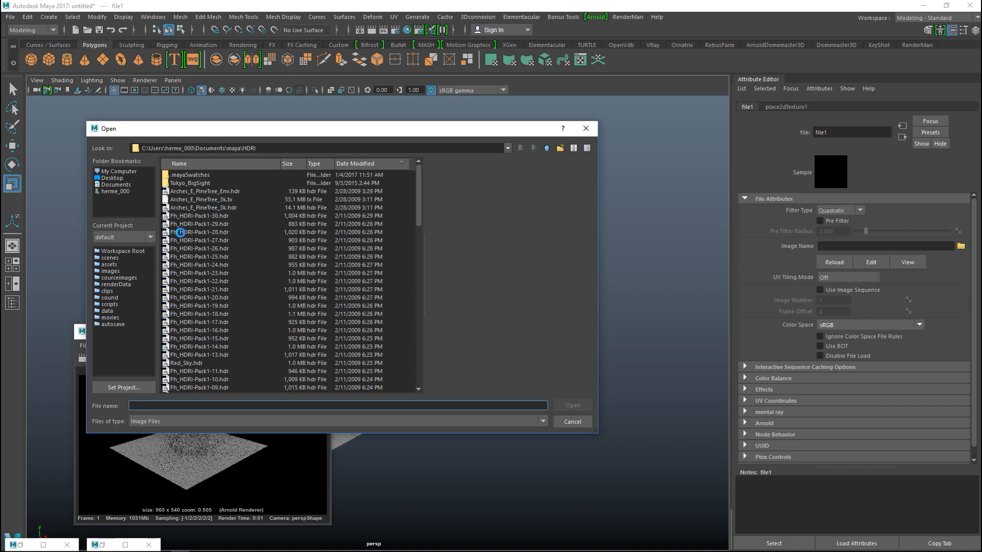
{"action": "left_click", "coordinate": [211, 207]}
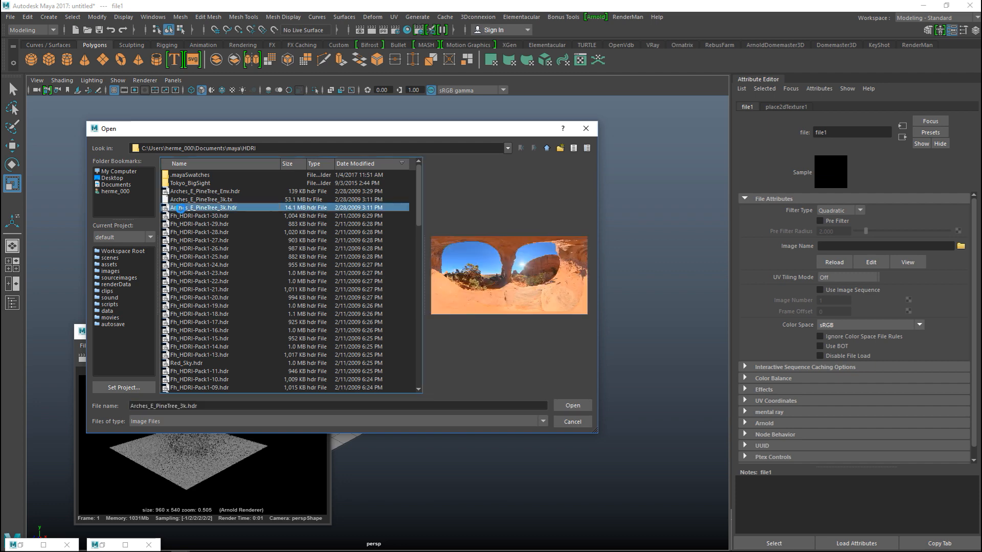
{"action": "left_click", "coordinate": [574, 405]}
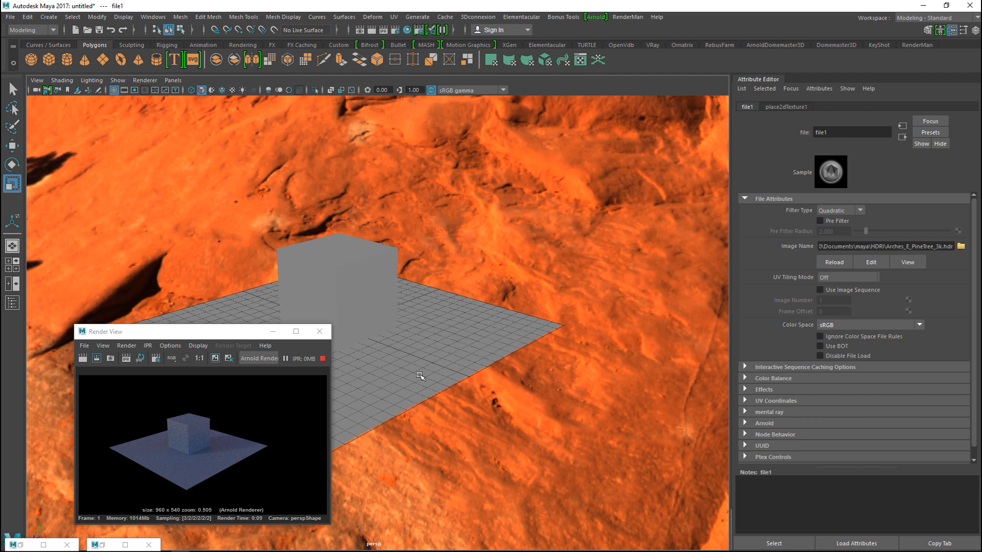
Step: Check the cube's default lambert material, and assign a new Arnold aiStandard material to the ground plane
{"action": "left_click", "coordinate": [500, 329]}
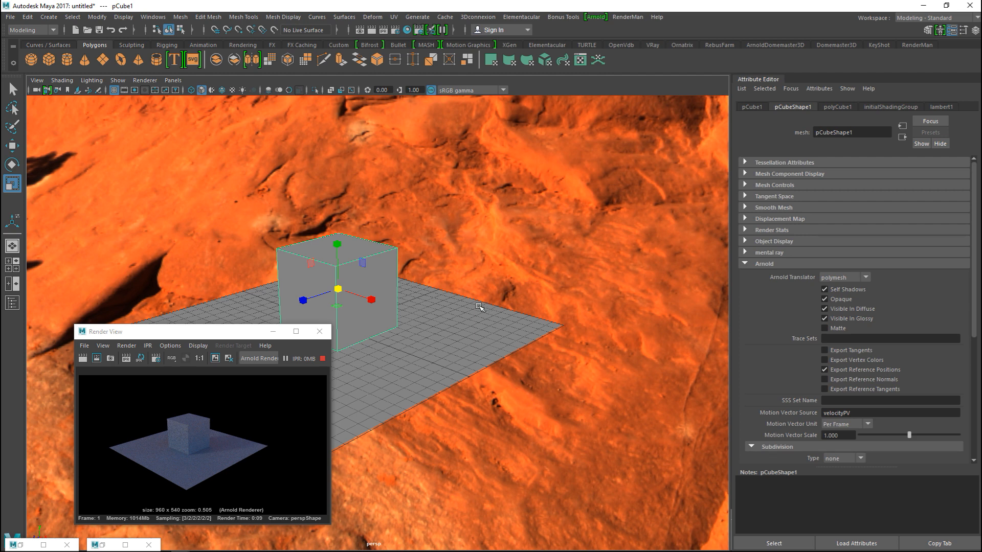
{"action": "left_click", "coordinate": [936, 108]}
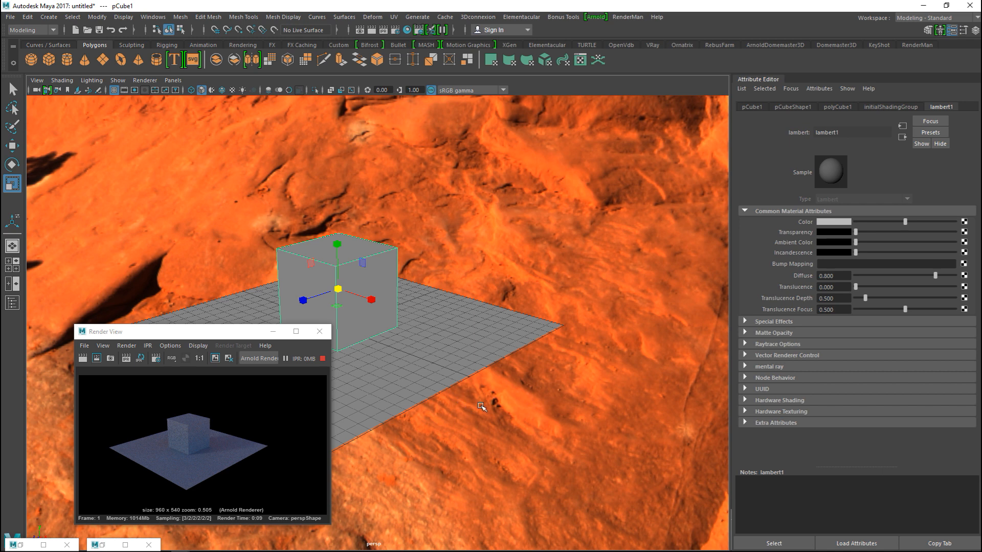
{"action": "left_click", "coordinate": [492, 325]}
{"action": "right_click", "coordinate": [466, 322]}
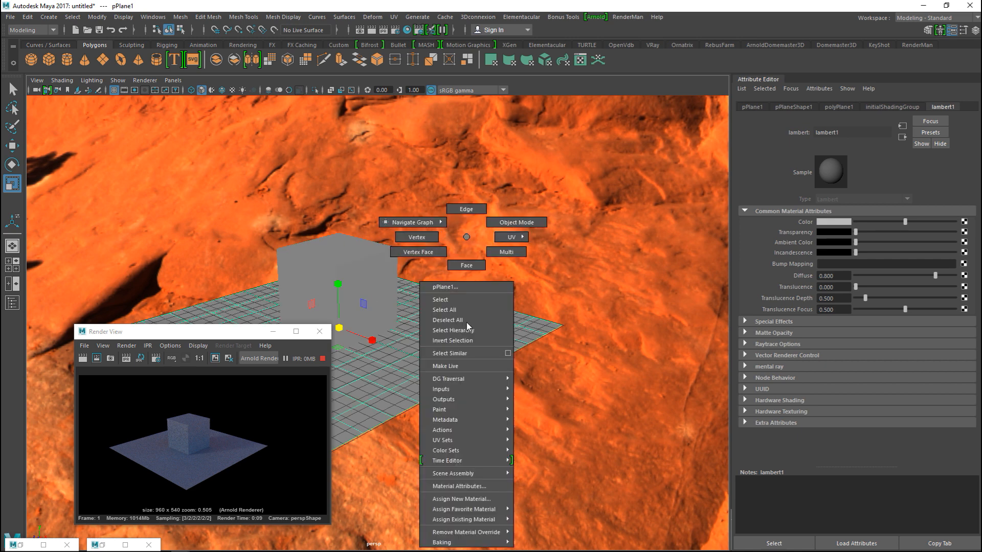
{"action": "left_click", "coordinate": [470, 498]}
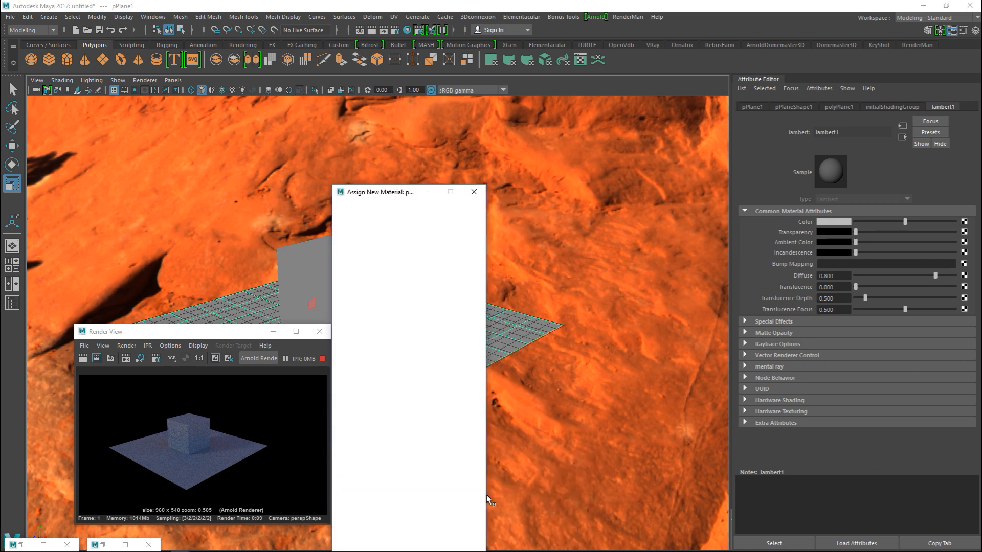
{"action": "left_click", "coordinate": [359, 330]}
{"action": "left_click", "coordinate": [360, 322]}
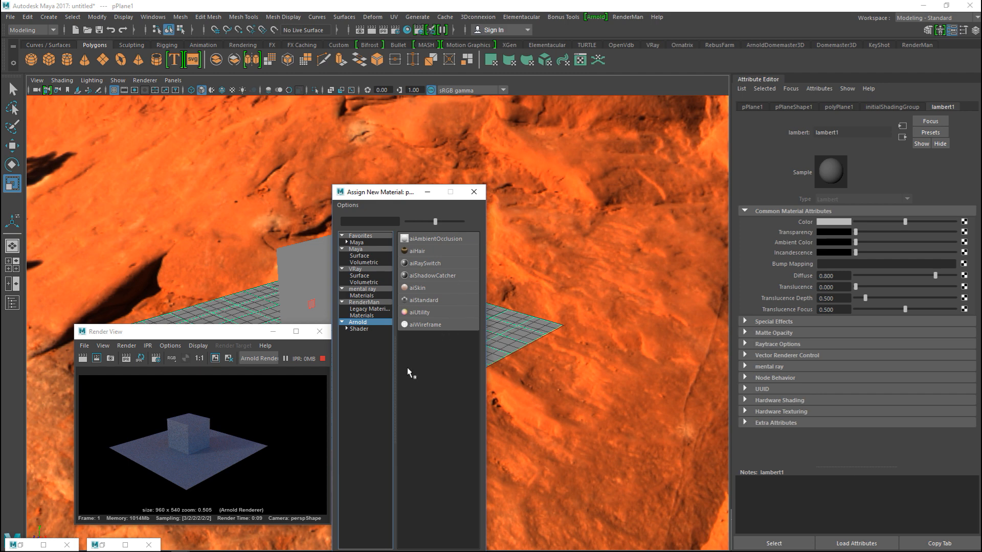
{"action": "left_click", "coordinate": [424, 301]}
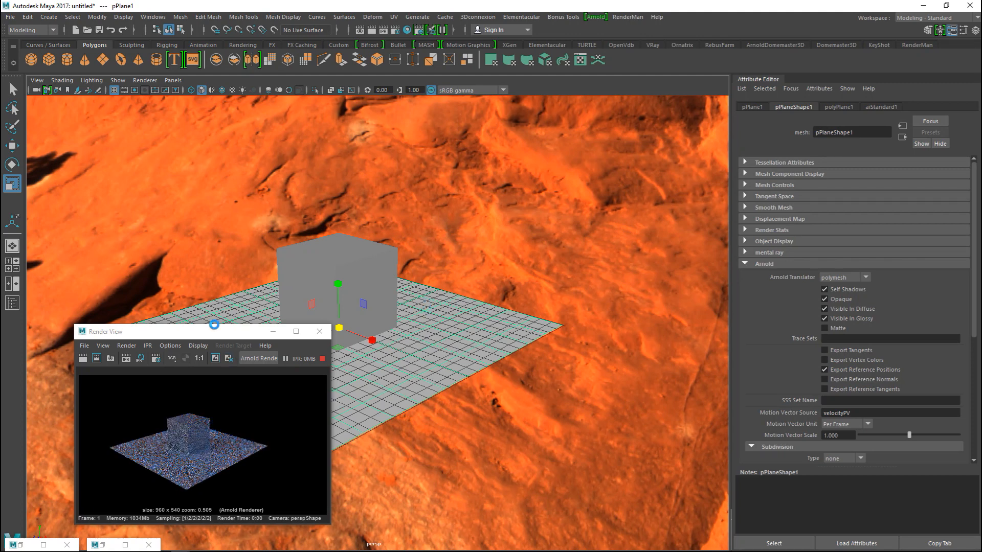
Step: Move the Render View window beside the cube and enlarge the rendered image so the cube fills the frame
{"action": "left_click_drag", "start_coordinate": [208, 326], "coordinate": [557, 177]}
{"action": "scroll", "coordinate": [545, 346], "scroll_direction": "down", "scroll_amount": 2}
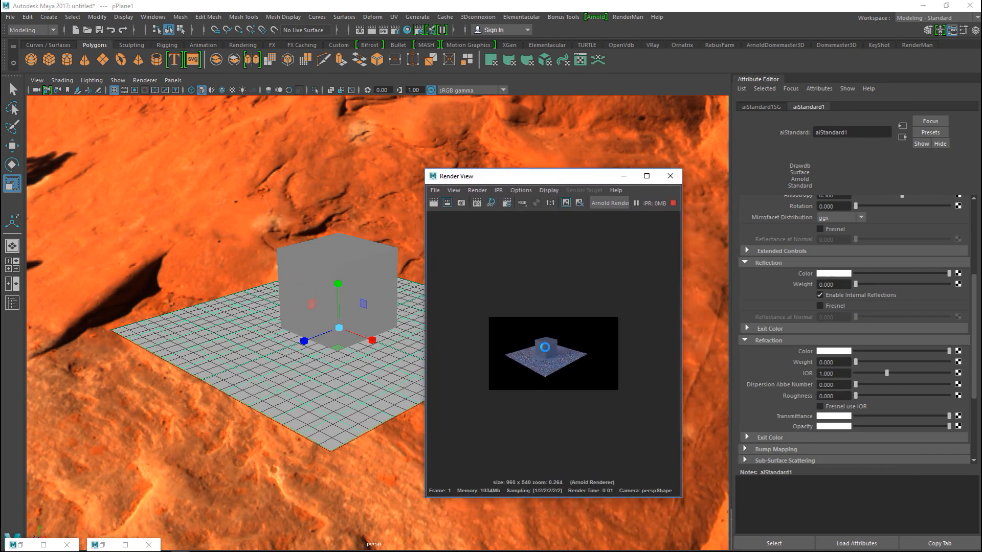
{"action": "scroll", "coordinate": [545, 346], "scroll_direction": "up", "scroll_amount": 4}
{"action": "scroll", "coordinate": [545, 346], "scroll_direction": "up", "scroll_amount": 4}
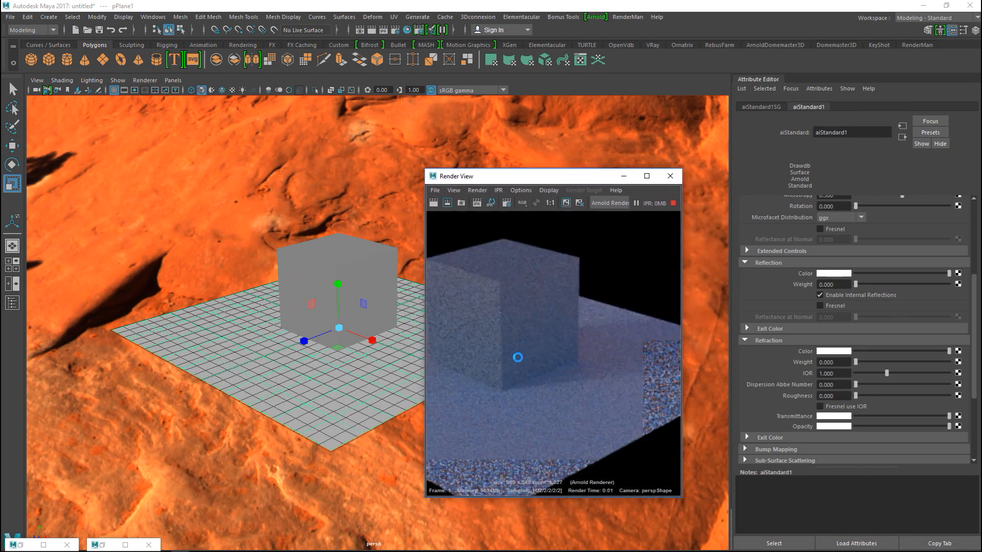
{"action": "middle_click_drag", "start_coordinate": [515, 361], "coordinate": [559, 366], "text": "alt"}
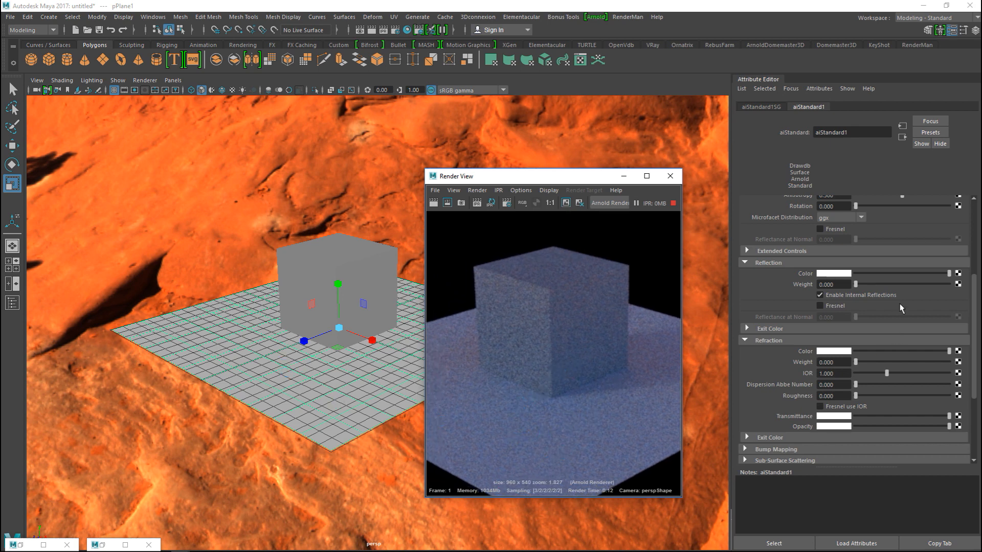
Step: Set the diffuse color of the plane's aiStandard1 material to green, trying yellow first
{"action": "scroll", "coordinate": [901, 308], "scroll_direction": "up", "scroll_amount": 5}
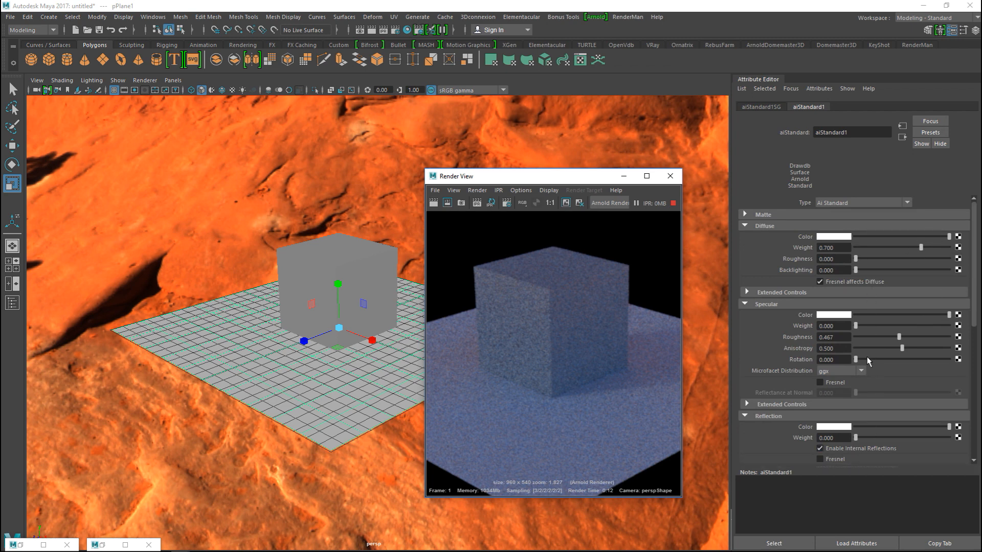
{"action": "left_click", "coordinate": [833, 237]}
{"action": "left_click", "coordinate": [809, 212]}
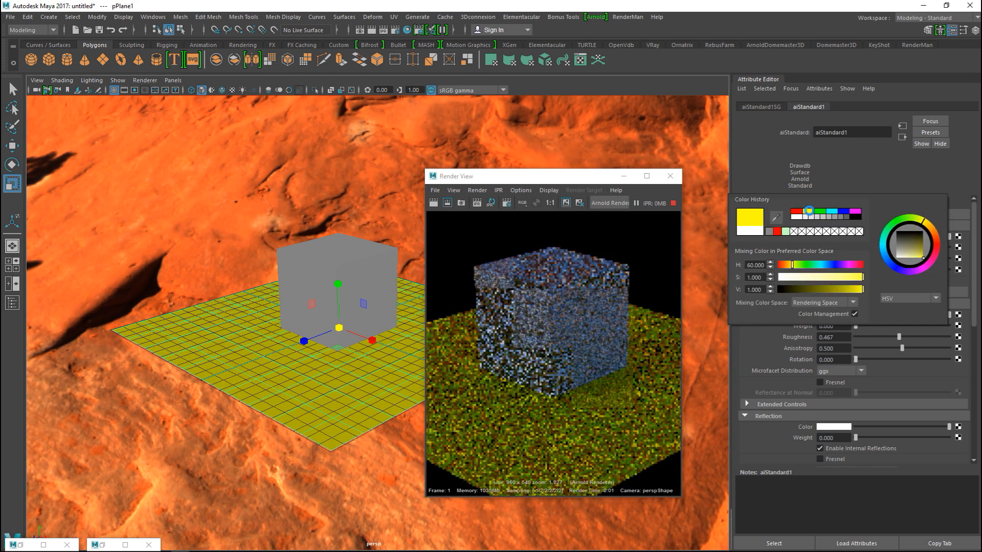
{"action": "left_click", "coordinate": [819, 211]}
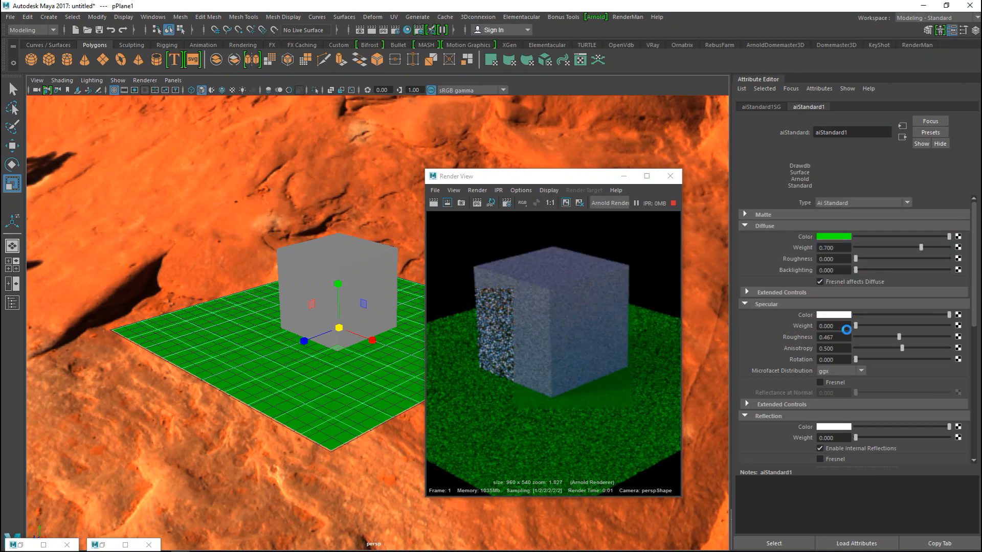
Step: Try a specular weight of 0.265 on the plane's material, reset it to 0, and set black specular color and roughness 0
{"action": "left_click_drag", "start_coordinate": [859, 328], "coordinate": [880, 326]}
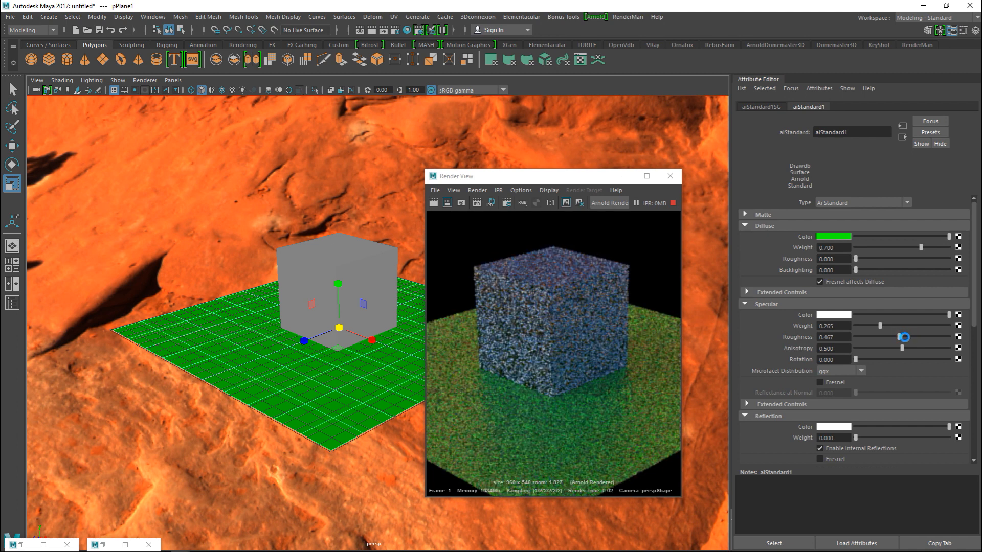
{"action": "left_click_drag", "start_coordinate": [880, 326], "coordinate": [850, 326]}
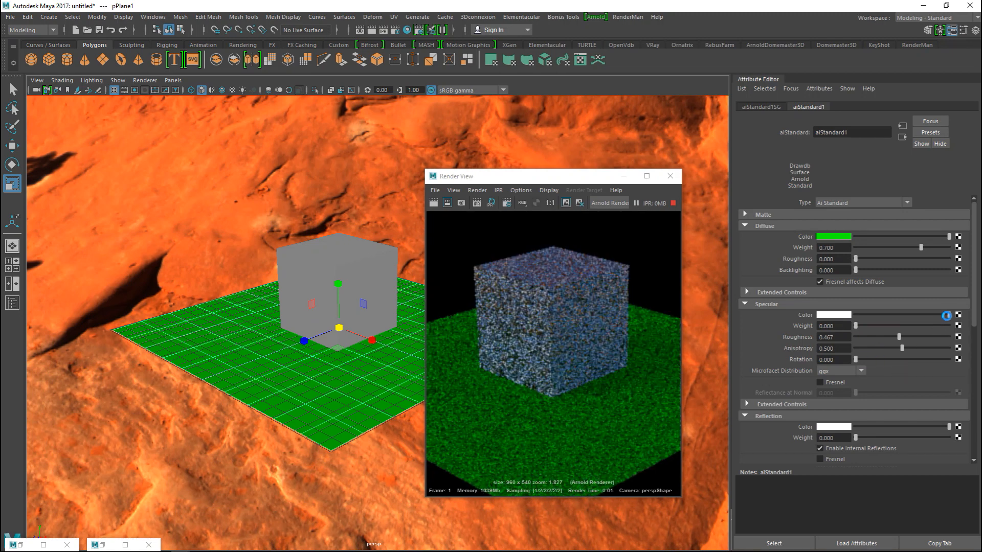
{"action": "left_click_drag", "start_coordinate": [949, 315], "coordinate": [838, 315]}
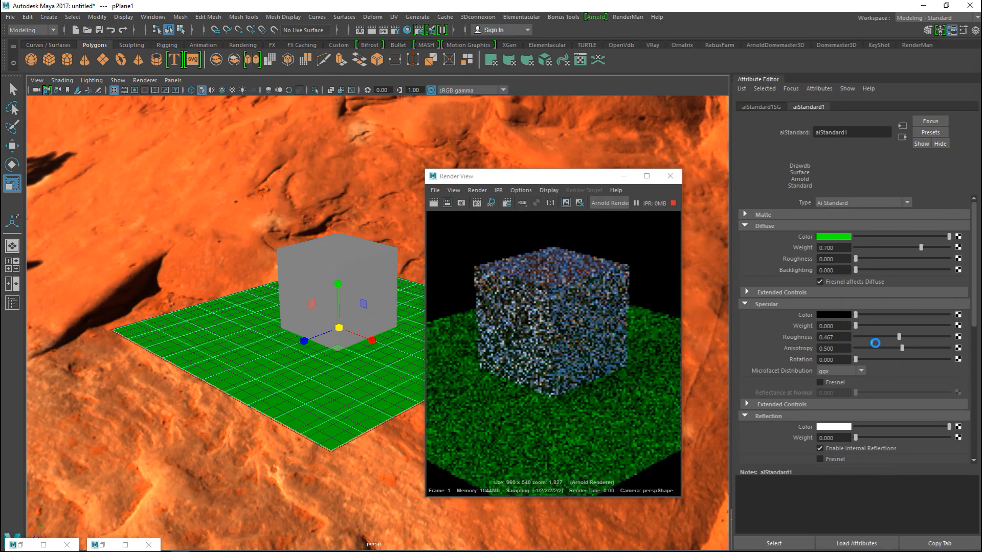
{"action": "left_click_drag", "start_coordinate": [899, 337], "coordinate": [833, 336]}
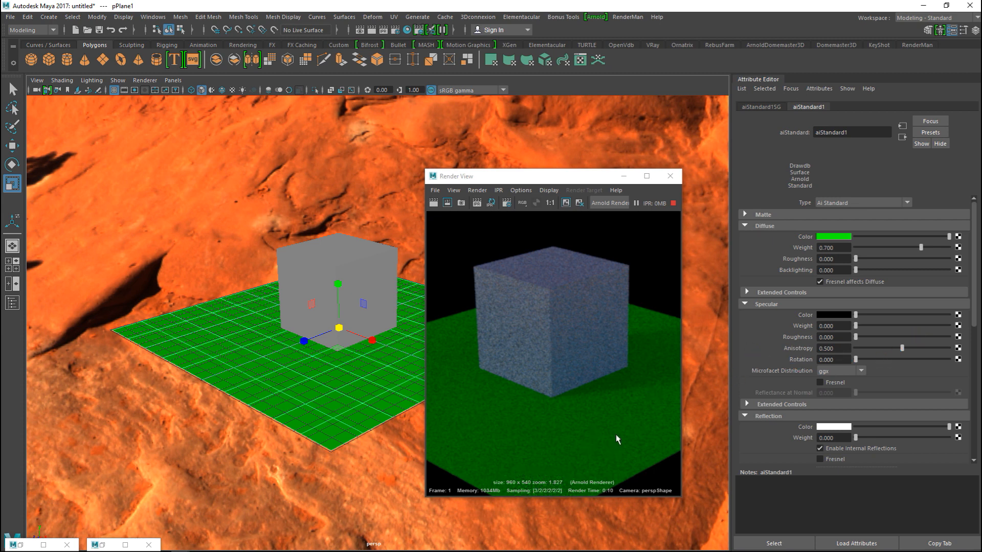
Step: Assign a new Arnold aiStandard material to the cube
{"action": "left_click", "coordinate": [294, 254]}
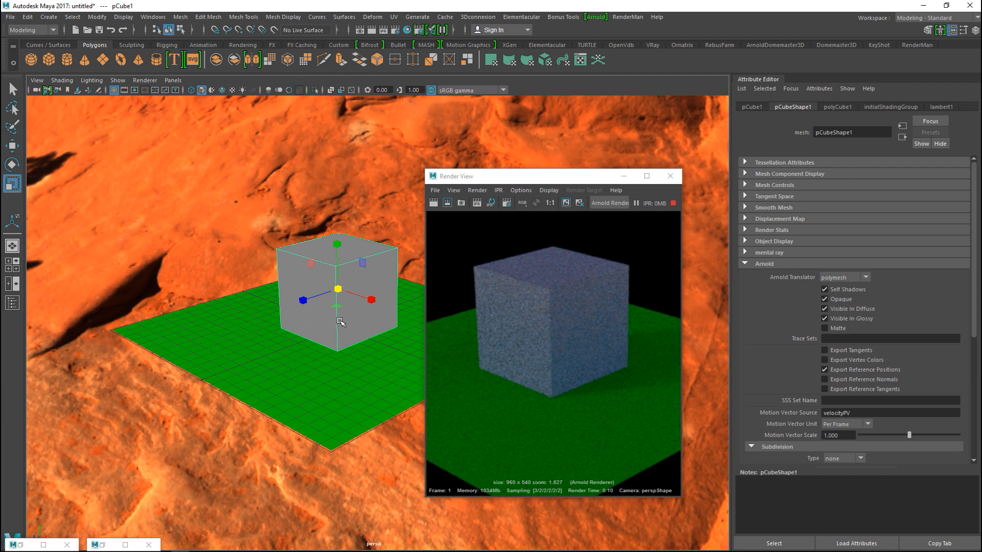
{"action": "right_click_drag", "start_coordinate": [312, 251], "coordinate": [327, 500]}
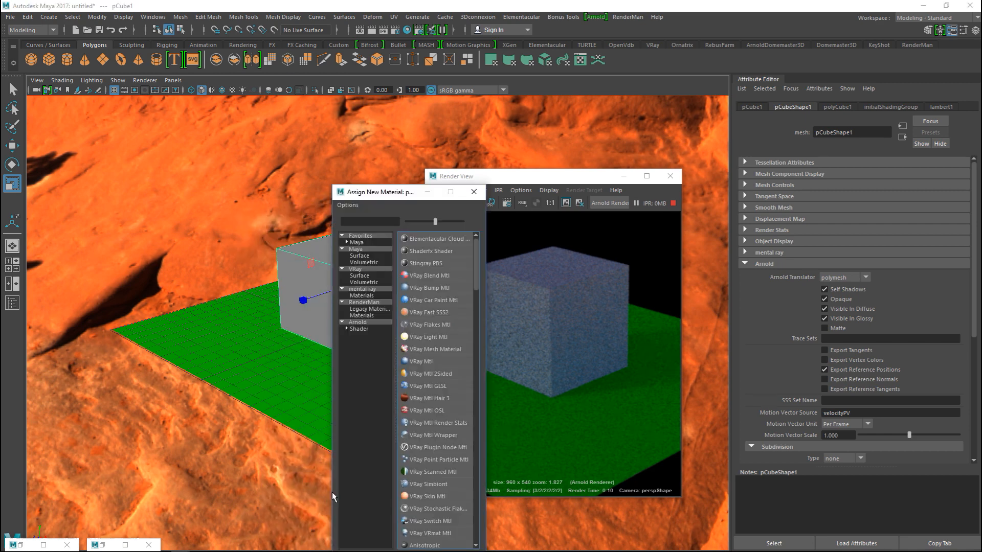
{"action": "left_click", "coordinate": [358, 323]}
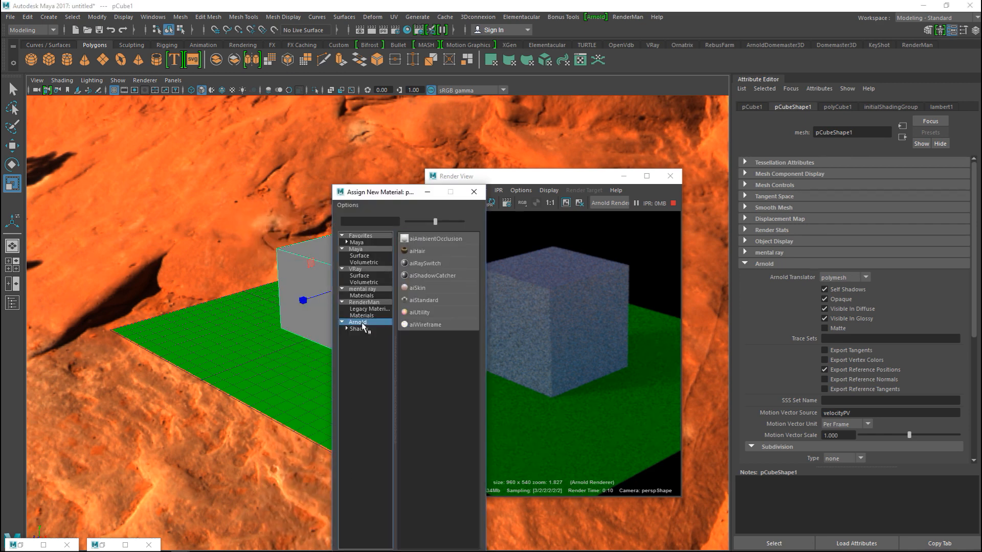
{"action": "left_click", "coordinate": [431, 299]}
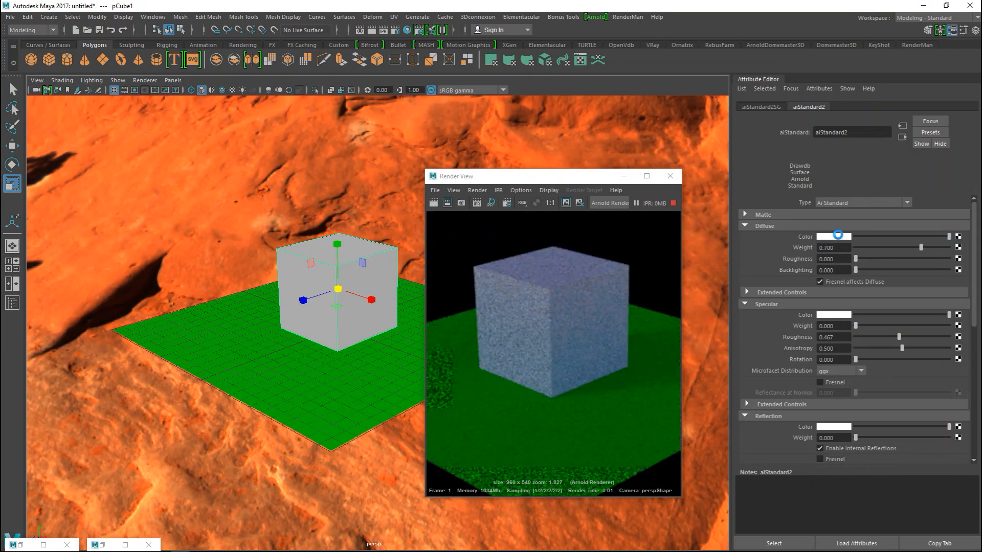
Step: Set the cube material's diffuse color to black and its diffuse weight to 0
{"action": "left_click_drag", "start_coordinate": [948, 235], "coordinate": [821, 234]}
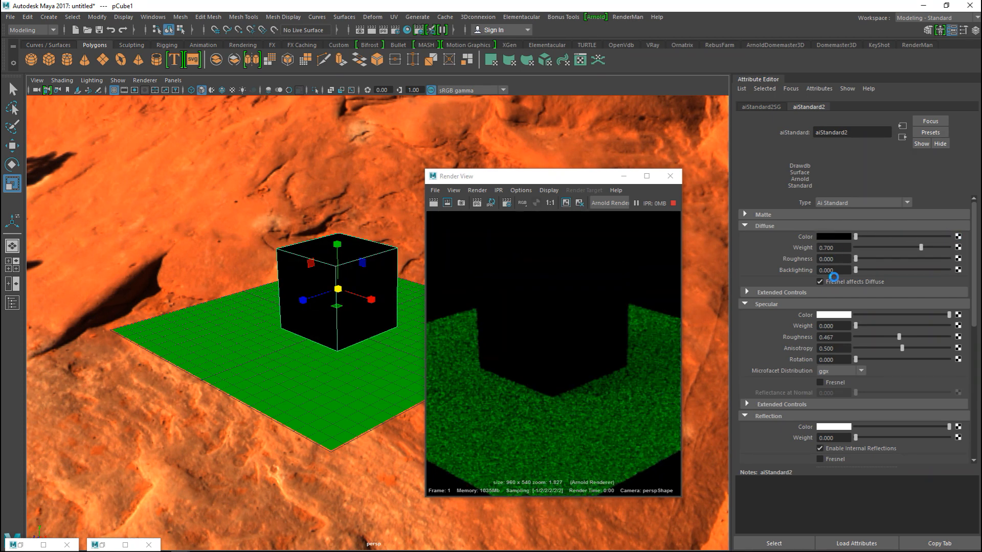
{"action": "left_click", "coordinate": [919, 247]}
{"action": "left_click_drag", "start_coordinate": [919, 247], "coordinate": [841, 248]}
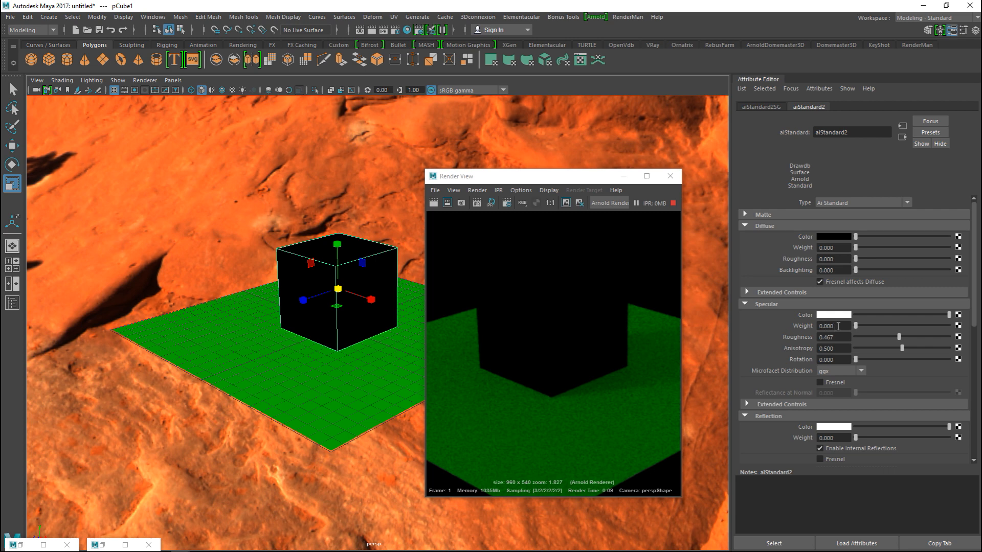
Step: Set the cube material's specular weight to 0.05 and specular roughness to 0.05
{"action": "left_click_drag", "start_coordinate": [838, 327], "coordinate": [770, 326]}
{"action": "type", "text": "0.05"}
{"action": "key", "text": "Return"}
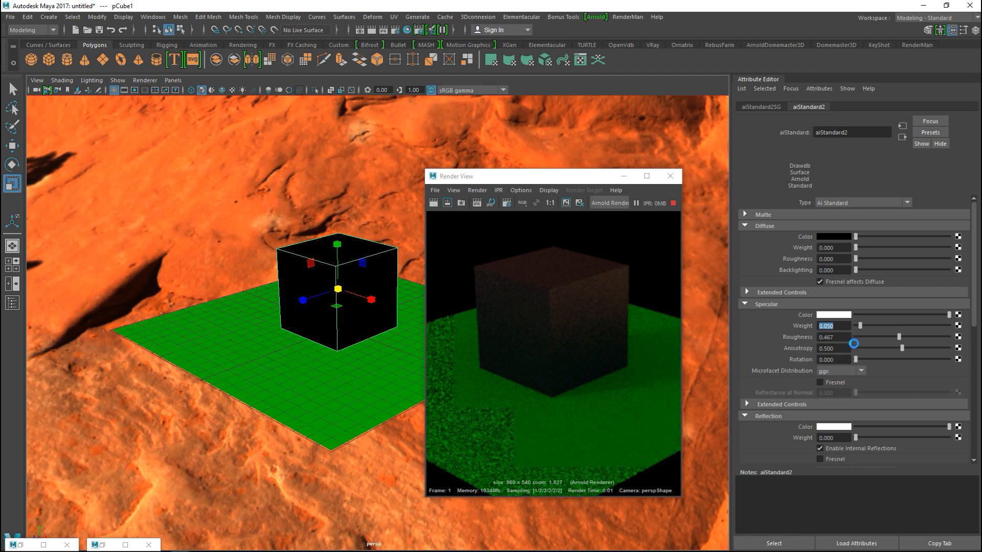
{"action": "left_click", "coordinate": [831, 337]}
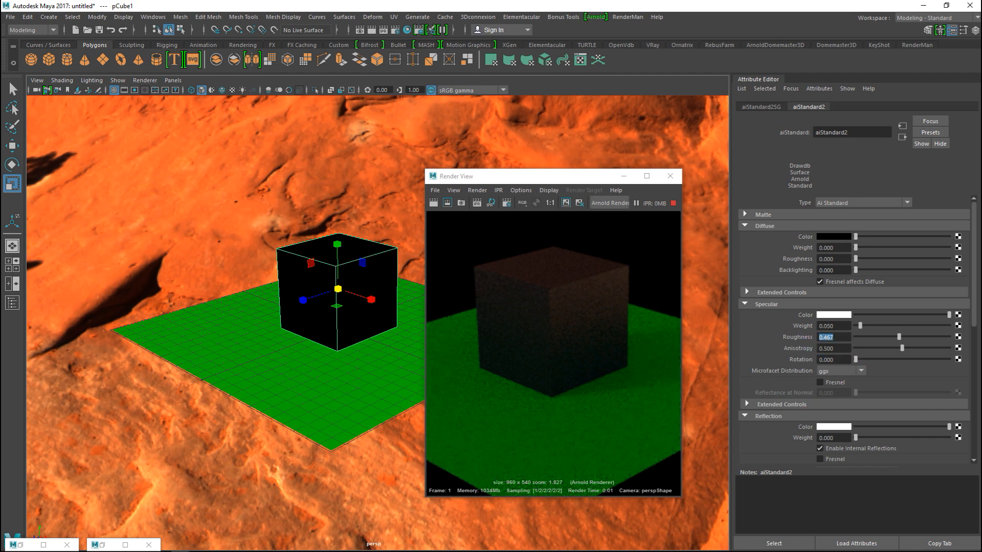
{"action": "type", "text": "0.05"}
{"action": "key", "text": "Return"}
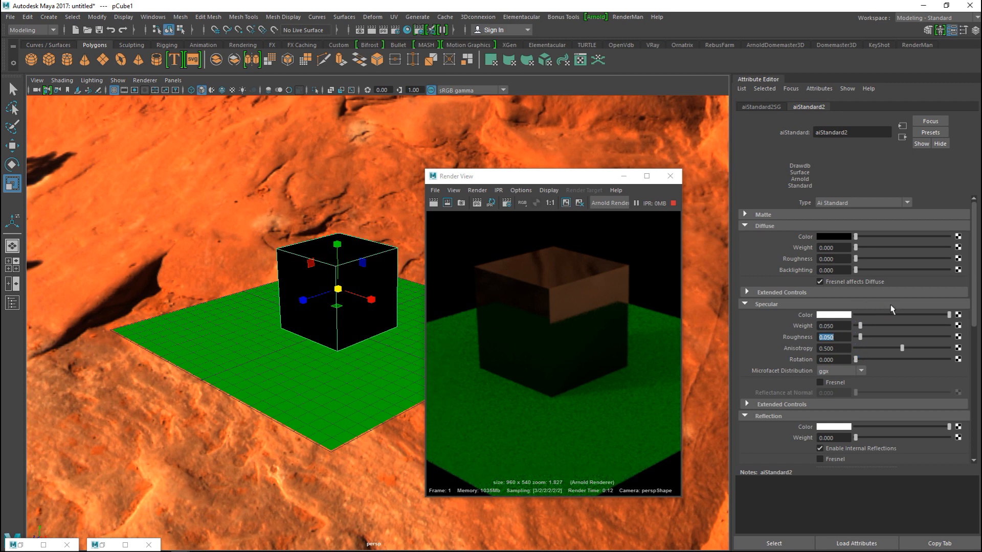
Step: Set the cube material's refraction weight to 1 and its IOR to 1.5
{"action": "scroll", "coordinate": [888, 311], "scroll_direction": "down", "scroll_amount": 2}
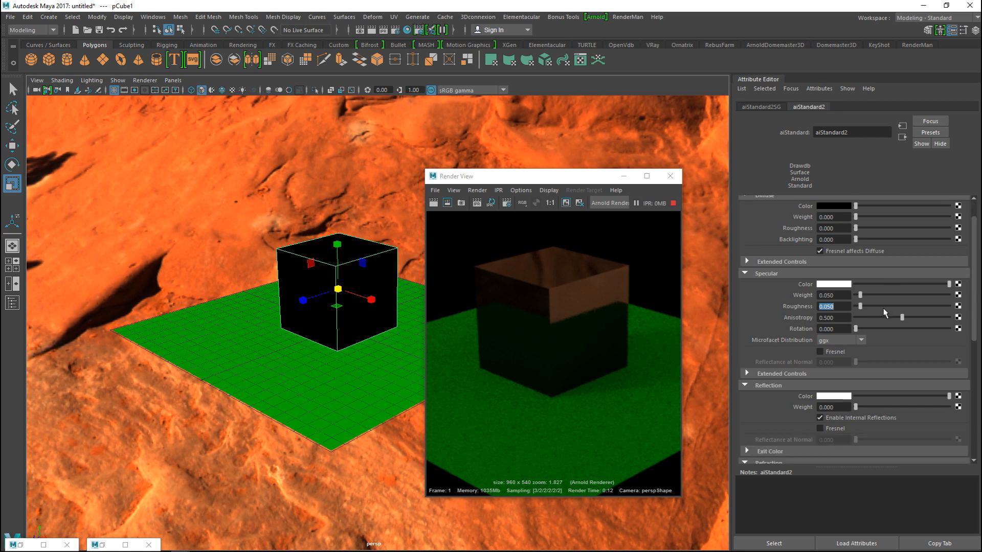
{"action": "scroll", "coordinate": [884, 312], "scroll_direction": "down", "scroll_amount": 3}
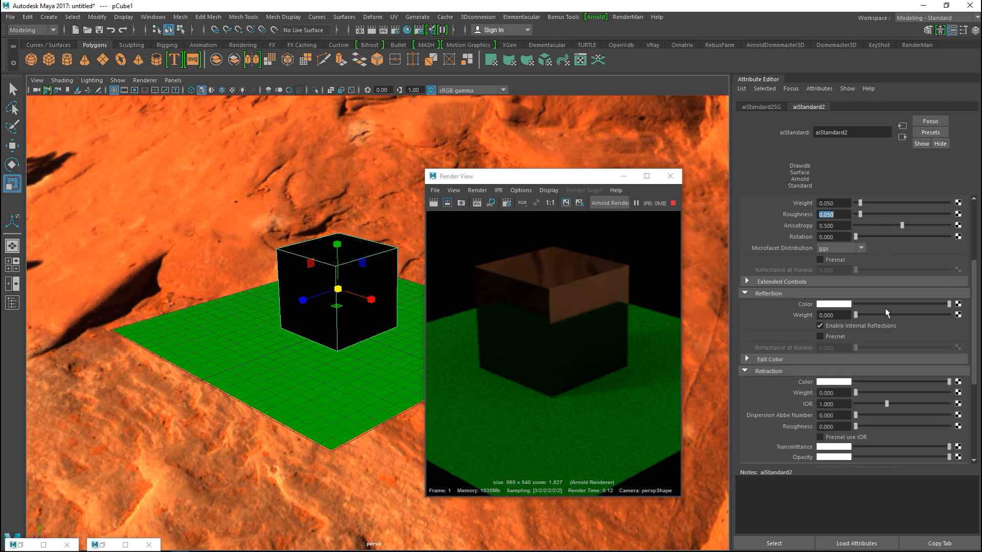
{"action": "scroll", "coordinate": [887, 311], "scroll_direction": "down", "scroll_amount": 2}
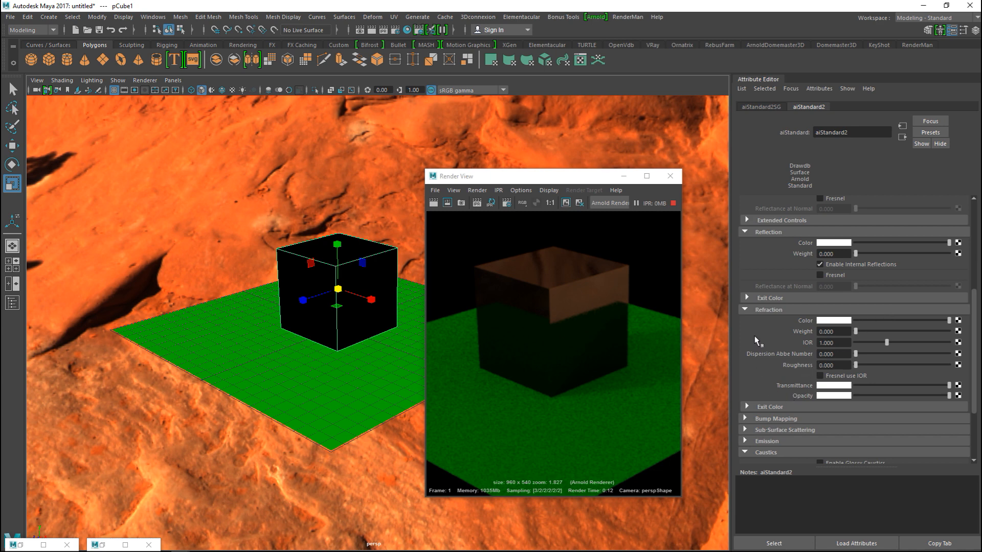
{"action": "double_click", "coordinate": [842, 331]}
{"action": "type", "text": "1"}
{"action": "key", "text": "Return"}
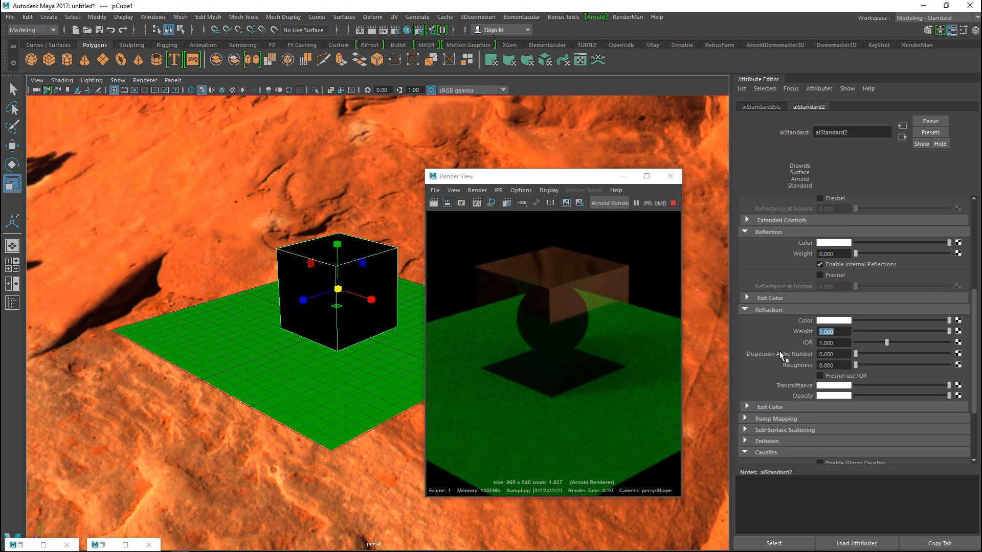
{"action": "key", "text": "Tab"}
{"action": "type", "text": "1.5"}
{"action": "key", "text": "Return"}
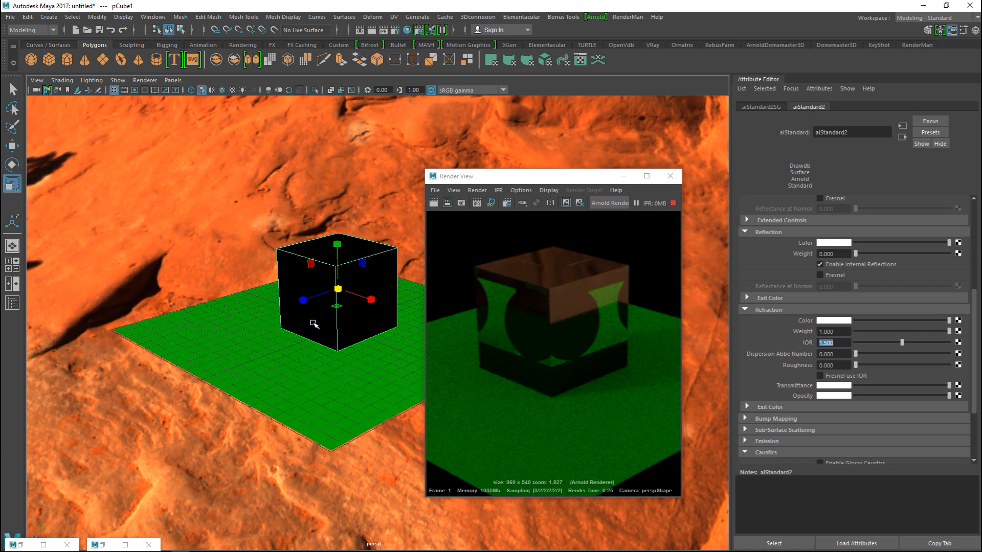
Step: Reselect the cube and turn off Opaque in its shape's Arnold attributes
{"action": "left_click", "coordinate": [242, 233]}
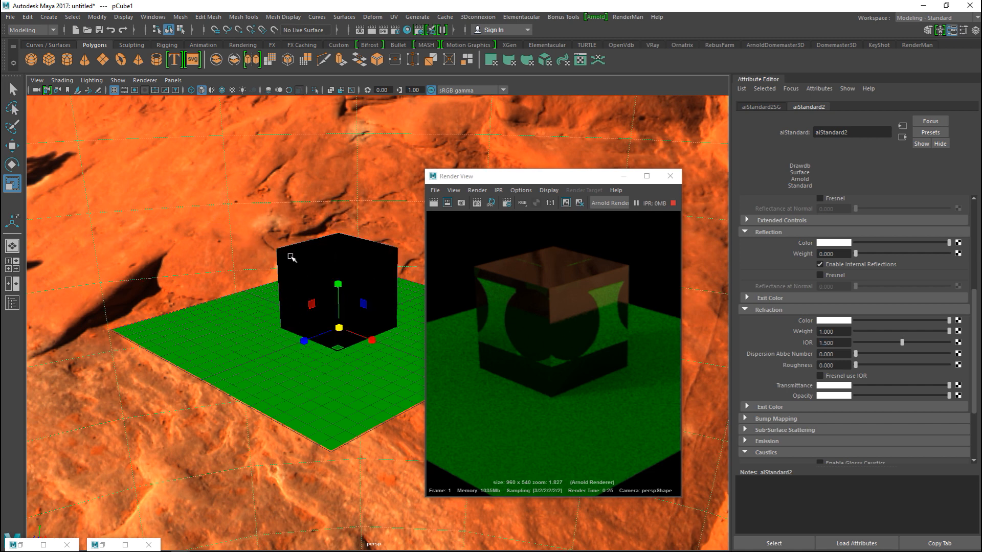
{"action": "left_click", "coordinate": [321, 297]}
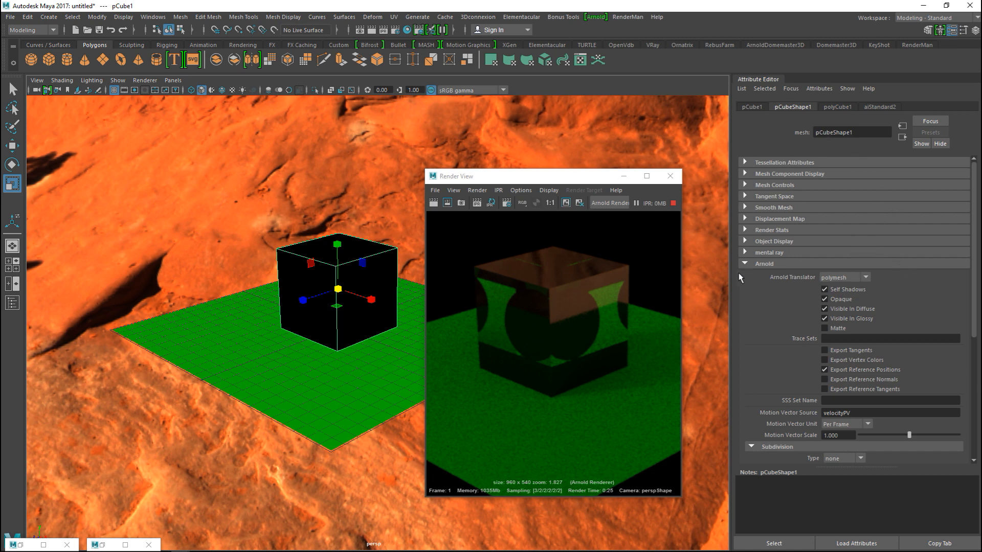
{"action": "left_click", "coordinate": [825, 300]}
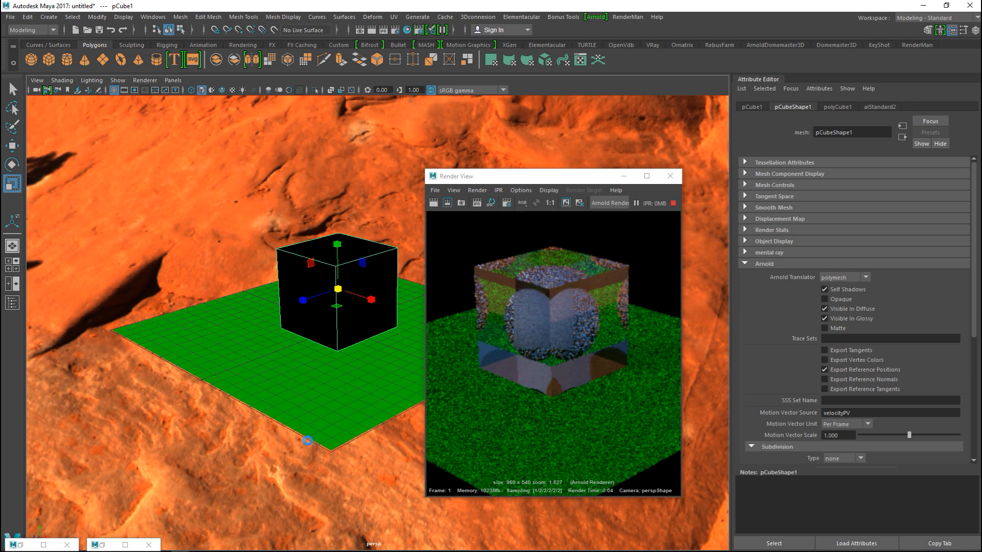
Step: Minimize the Render View window and hide the cube that encloses the sphere
{"action": "left_click", "coordinate": [626, 179]}
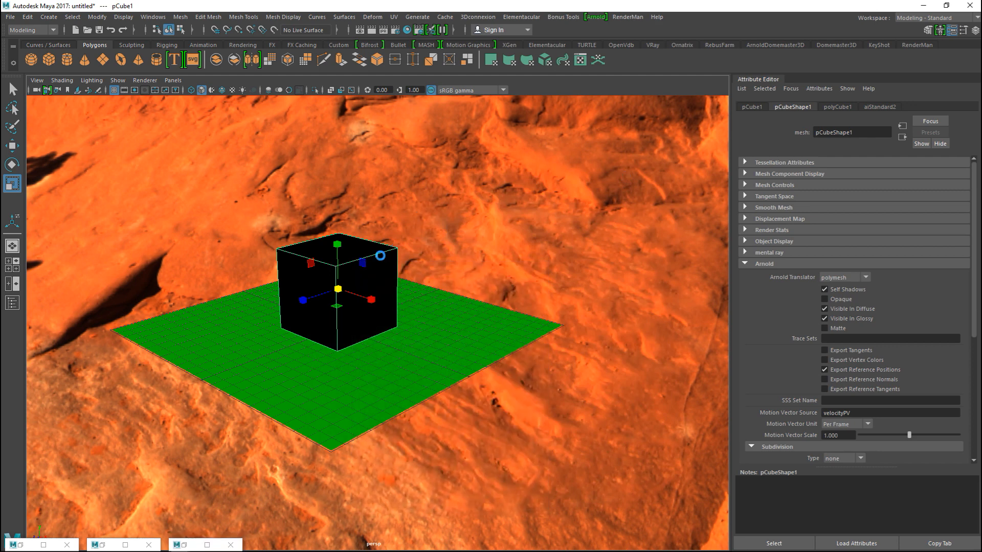
{"action": "left_click", "coordinate": [409, 276]}
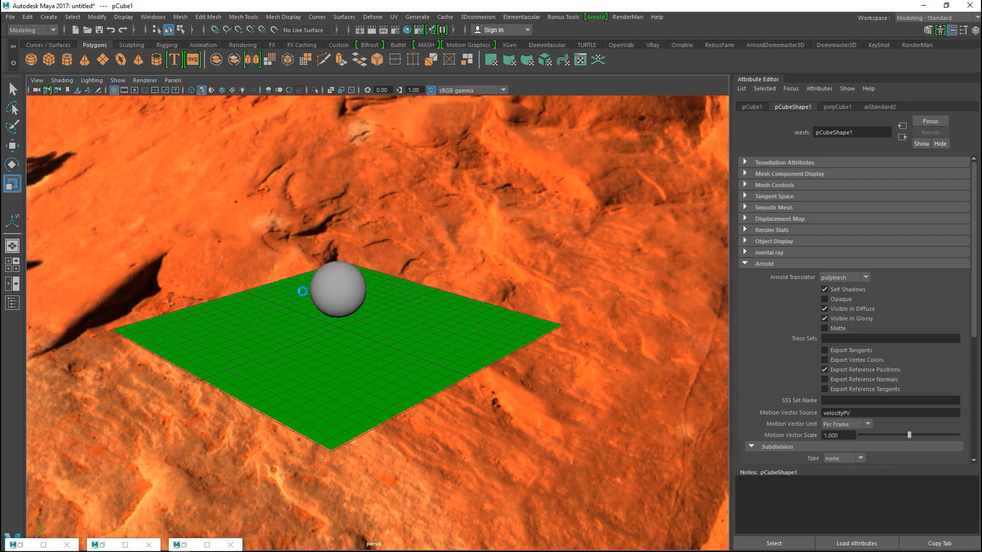
Step: Select the sphere and assign it a new aiStandard material
{"action": "left_click", "coordinate": [335, 286]}
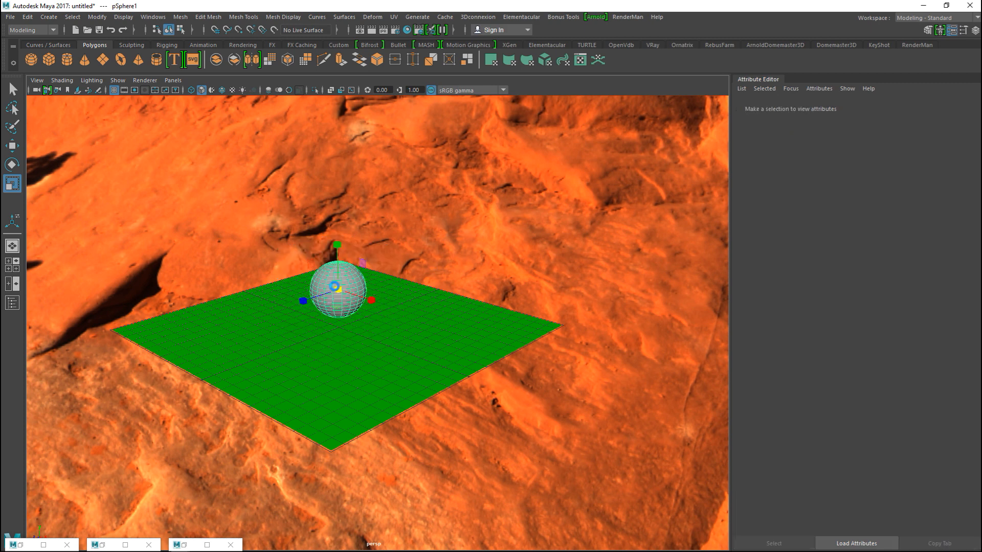
{"action": "right_click_drag", "start_coordinate": [327, 276], "coordinate": [337, 499]}
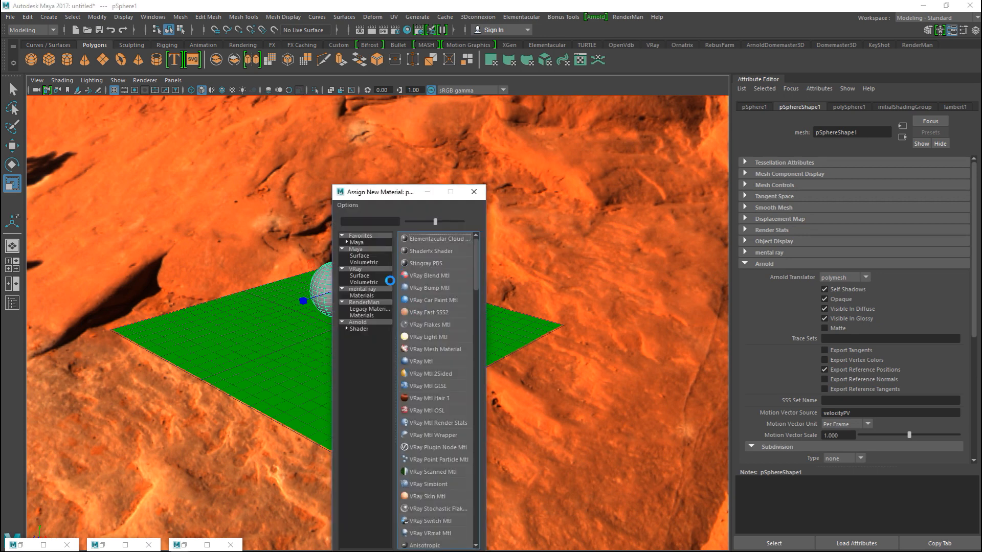
{"action": "left_click", "coordinate": [361, 321]}
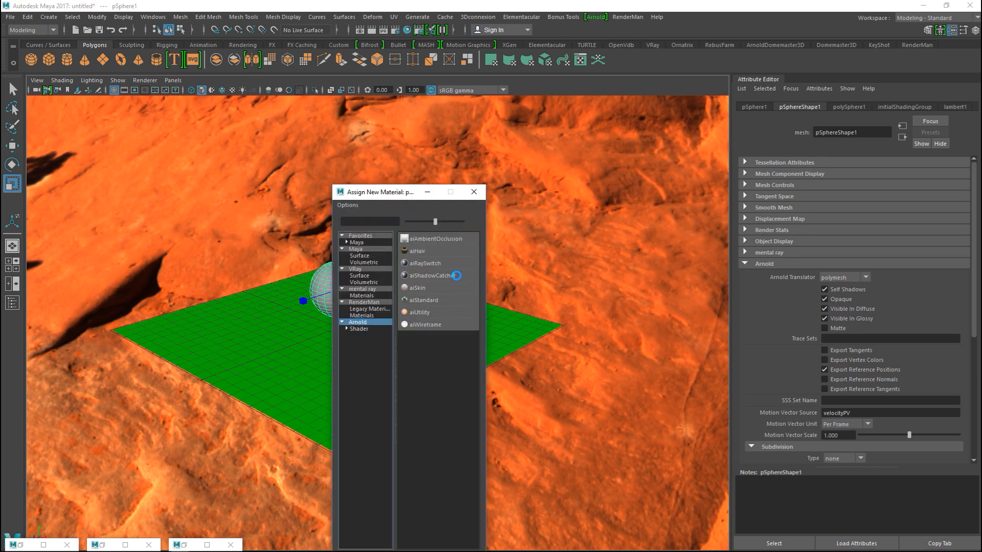
{"action": "left_click", "coordinate": [427, 302]}
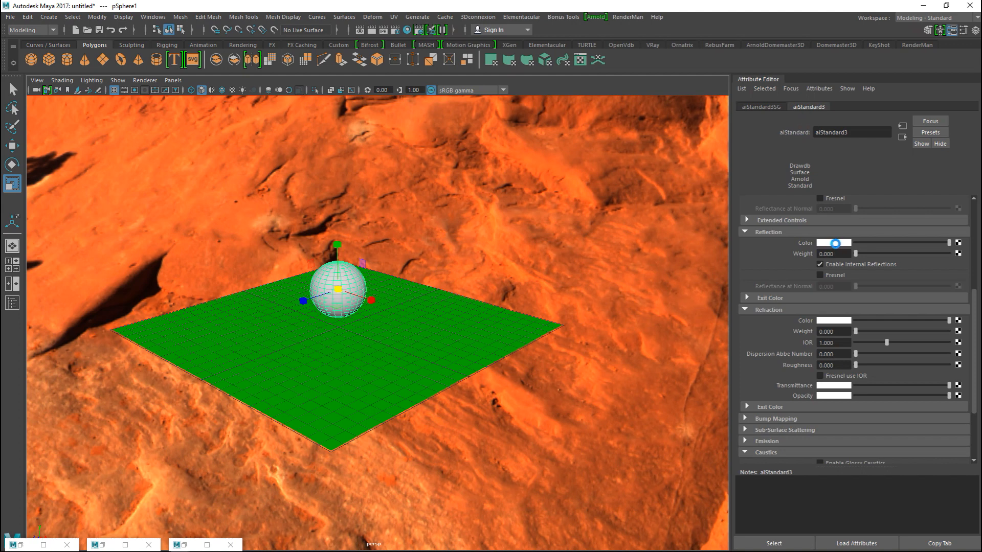
{"action": "left_click", "coordinate": [834, 243]}
{"action": "left_click", "coordinate": [800, 219]}
{"action": "scroll", "coordinate": [843, 307], "scroll_direction": "down", "scroll_amount": 1}
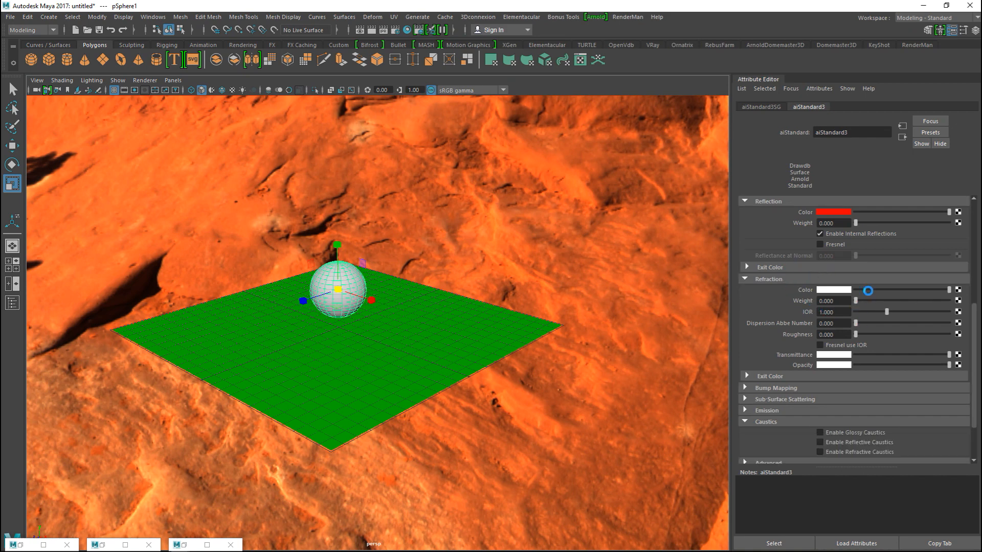
{"action": "scroll", "coordinate": [867, 309], "scroll_direction": "up", "scroll_amount": 4}
{"action": "scroll", "coordinate": [872, 318], "scroll_direction": "up", "scroll_amount": 3}
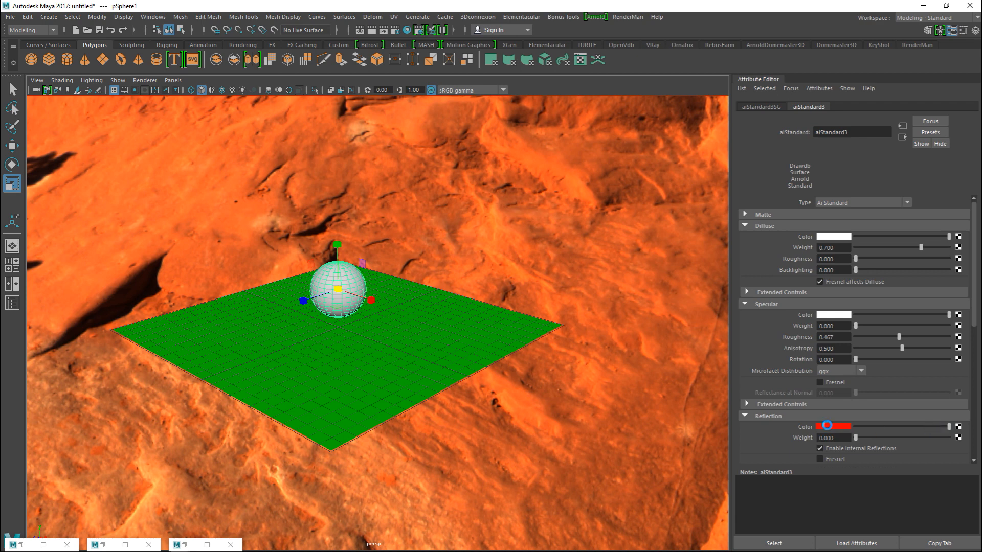
{"action": "left_click", "coordinate": [825, 423]}
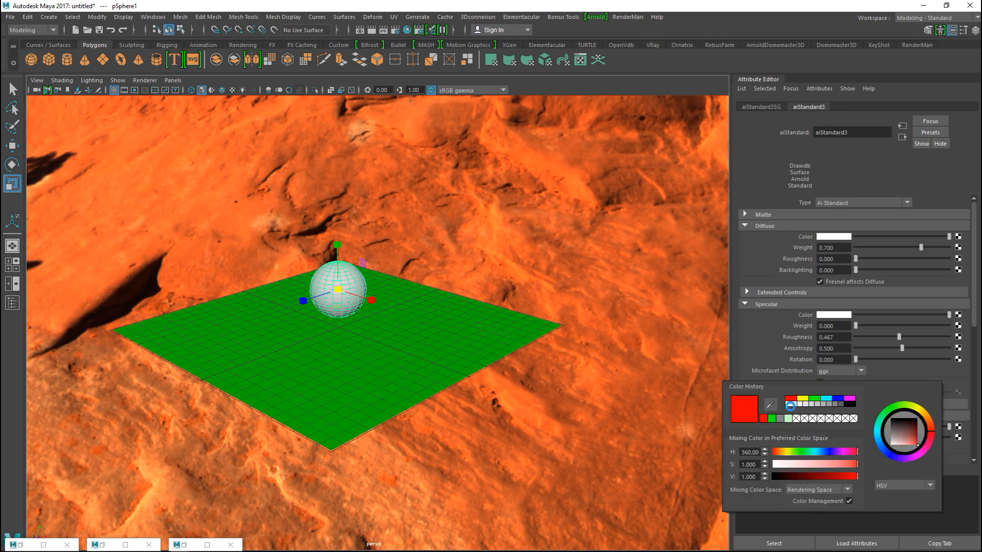
Step: Make the sphere material's diffuse color red and set its specular weight to 0.282
{"action": "left_click", "coordinate": [830, 237]}
{"action": "left_click", "coordinate": [785, 210]}
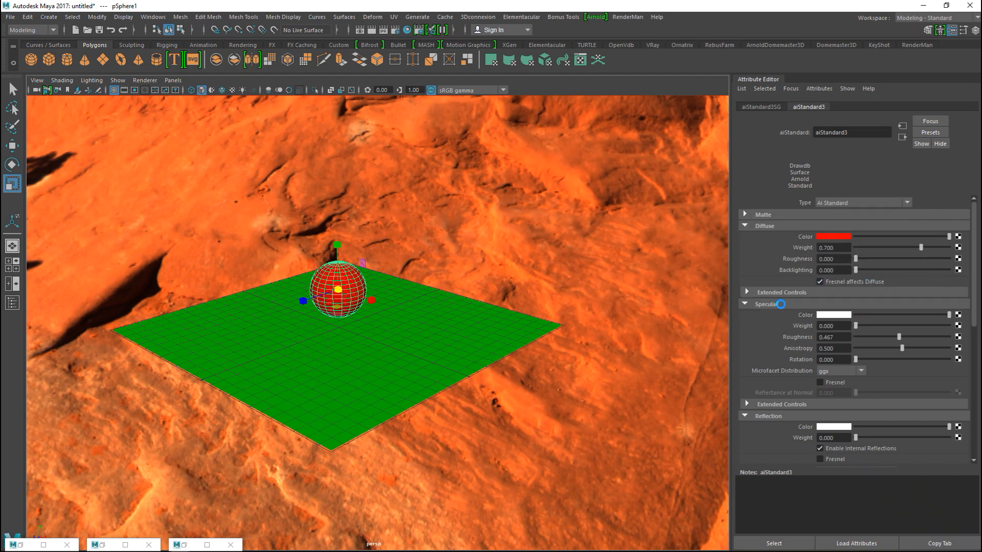
{"action": "left_click_drag", "start_coordinate": [859, 326], "coordinate": [881, 327]}
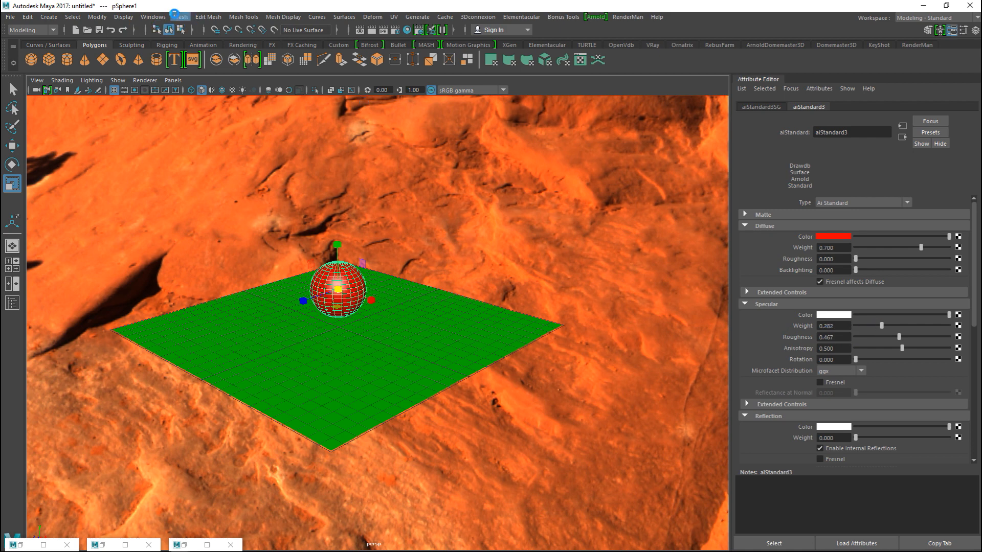
Step: Show all hidden objects so the cube is displayed again
{"action": "left_click", "coordinate": [149, 16]}
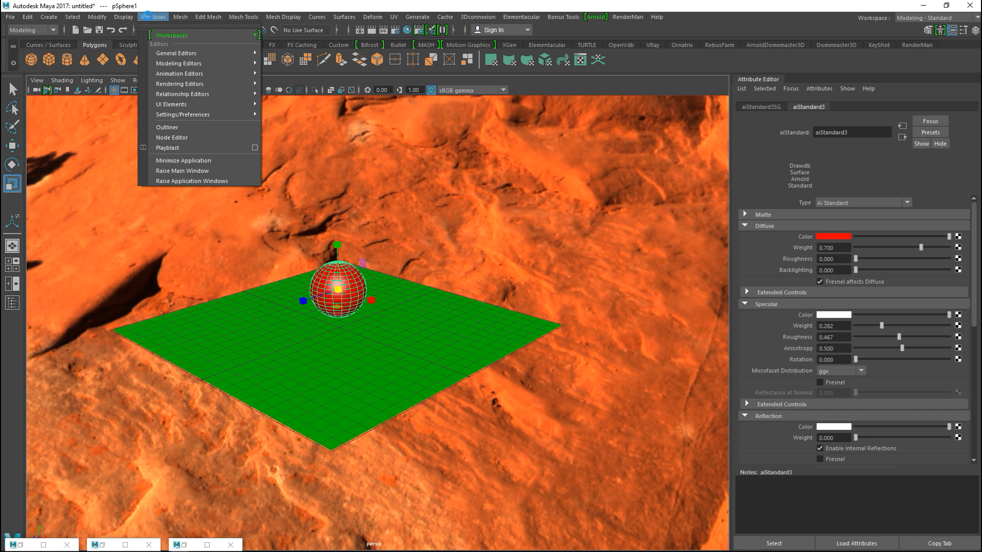
{"action": "mouse_move", "coordinate": [123, 17]}
{"action": "mouse_move", "coordinate": [249, 82]}
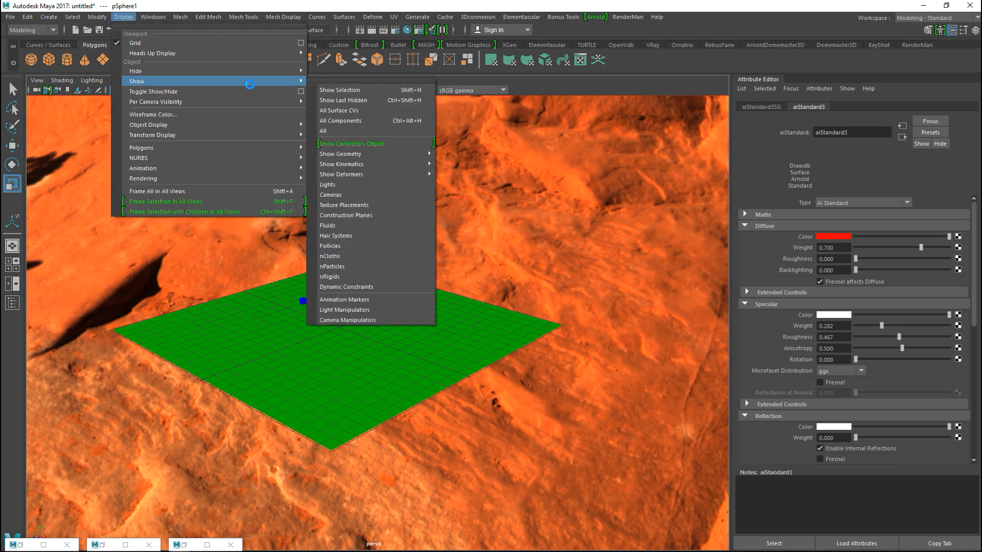
{"action": "left_click", "coordinate": [353, 131]}
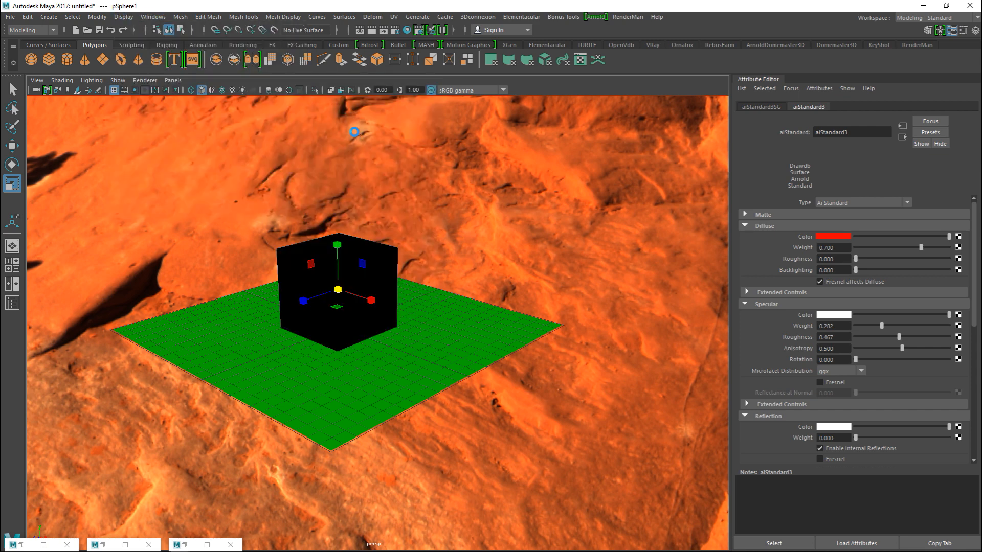
Step: Restore the minimized Render View as a floating window and examine the cube in the existing render
{"action": "left_click", "coordinate": [211, 543]}
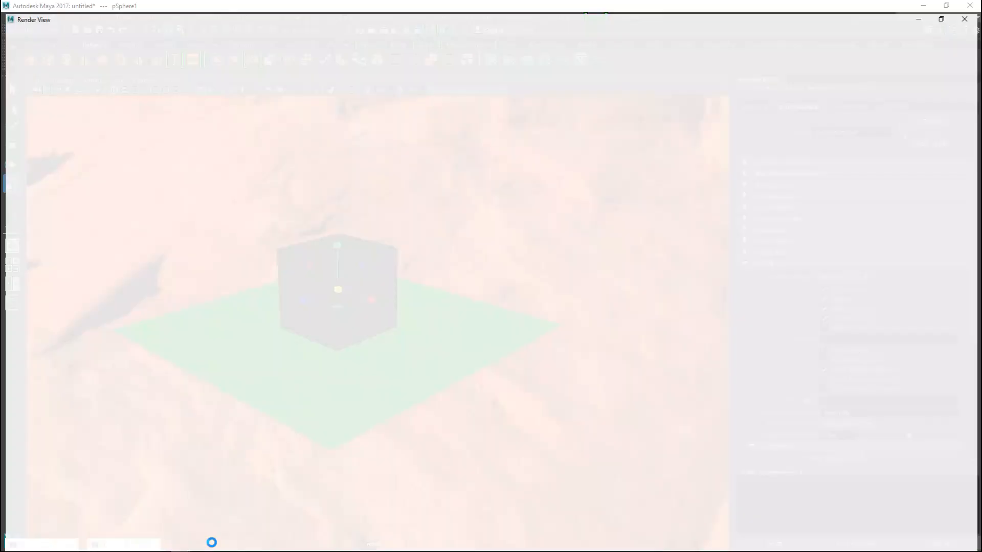
{"action": "left_click", "coordinate": [946, 5]}
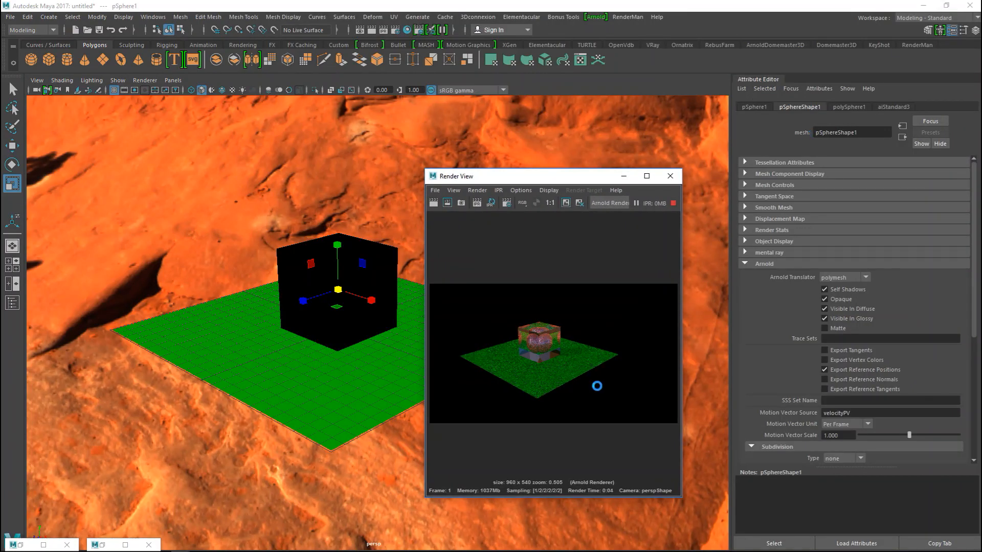
{"action": "scroll", "coordinate": [596, 386], "scroll_direction": "up", "scroll_amount": 5}
{"action": "middle_click_drag", "start_coordinate": [567, 386], "coordinate": [633, 424], "text": "alt"}
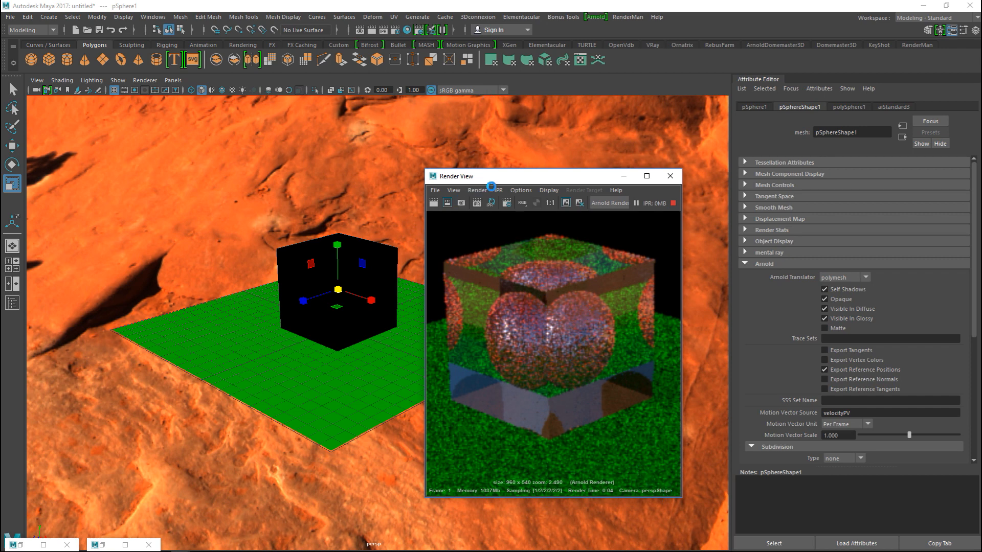
Step: Start an IPR render of the scene and examine the glass cube and the sphere inside it up close
{"action": "left_click", "coordinate": [477, 202]}
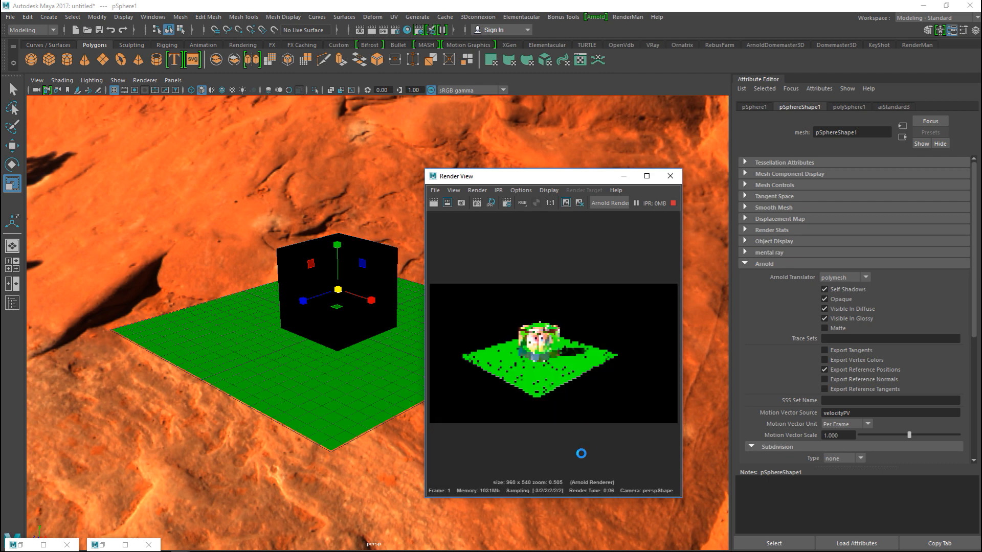
{"action": "scroll", "coordinate": [599, 355], "scroll_direction": "up", "scroll_amount": 4}
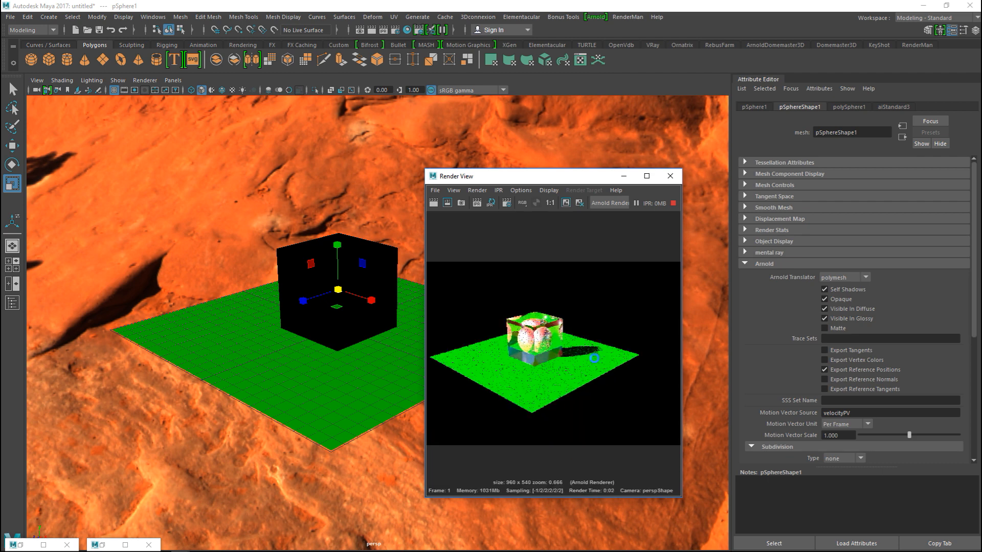
{"action": "scroll", "coordinate": [592, 363], "scroll_direction": "up", "scroll_amount": 2}
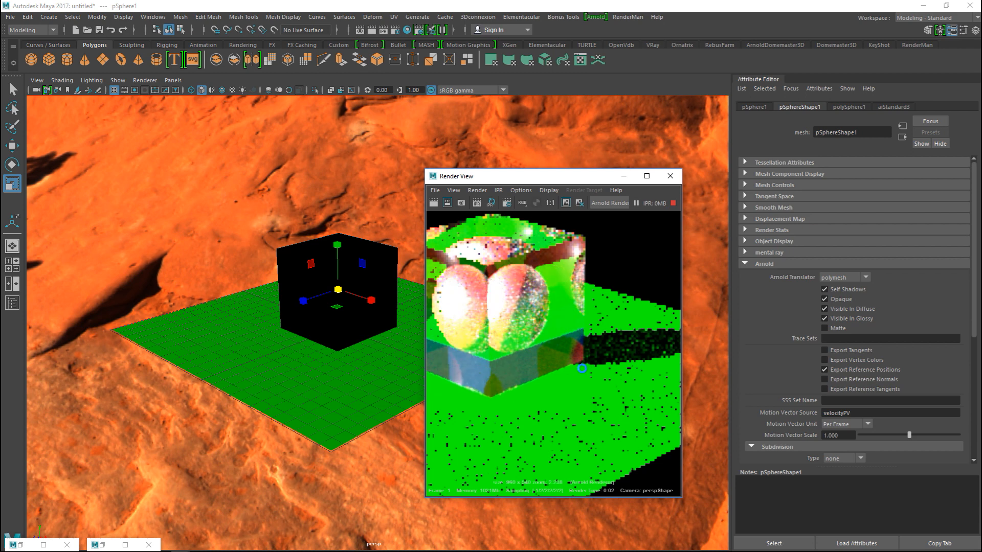
{"action": "scroll", "coordinate": [611, 388], "scroll_direction": "up", "scroll_amount": 1}
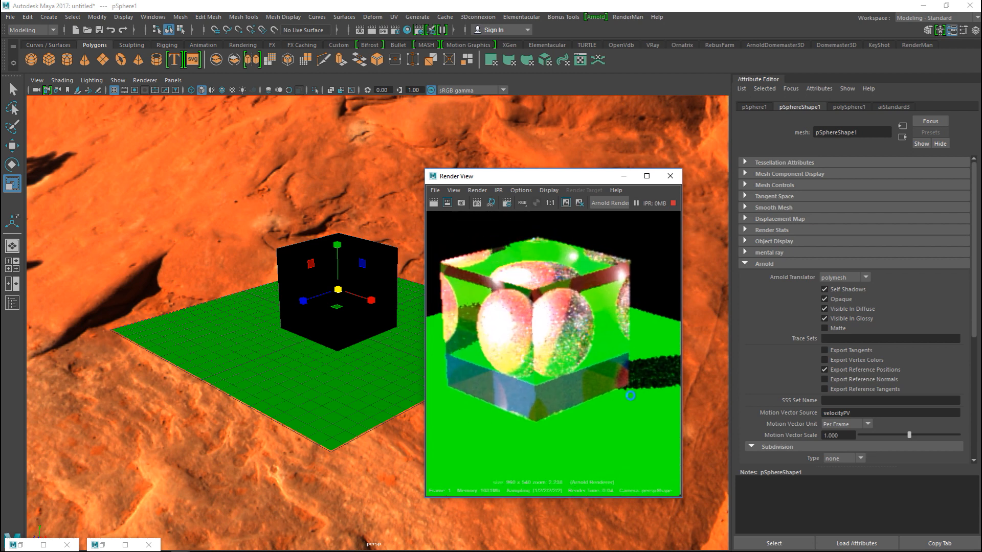
{"action": "scroll", "coordinate": [582, 400], "scroll_direction": "up", "scroll_amount": 1}
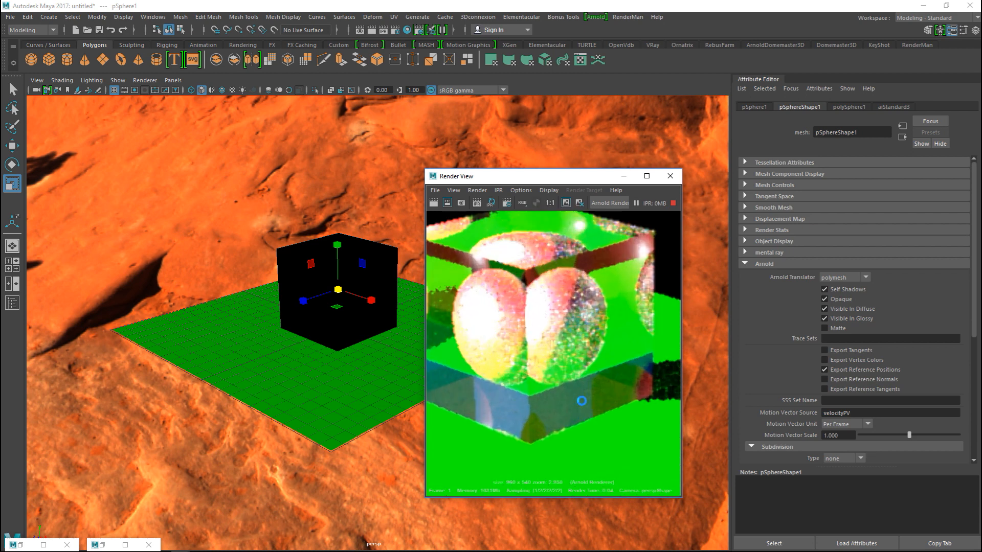
{"action": "middle_click_drag", "start_coordinate": [561, 409], "coordinate": [579, 422], "text": "alt"}
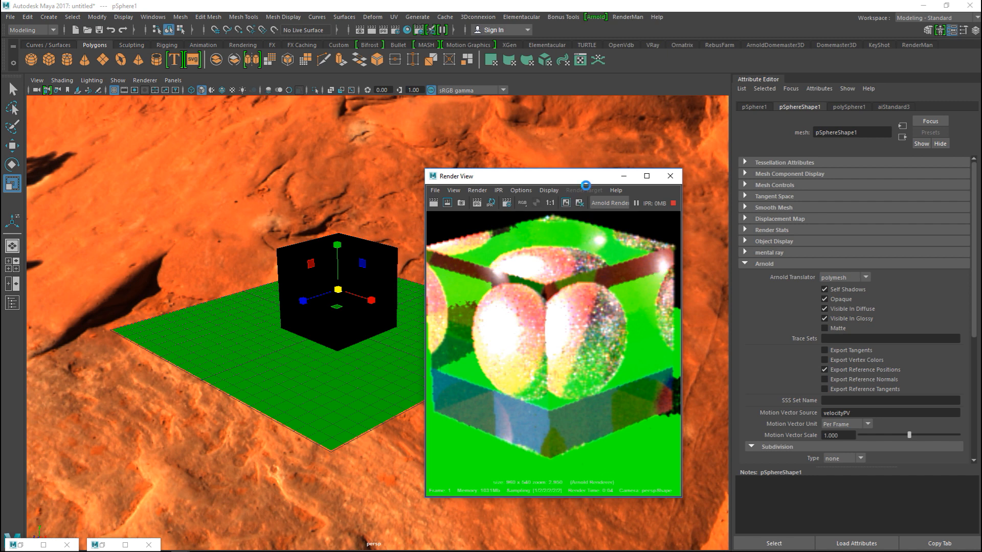
Step: Move the Render View aside and restore the minimized Render Settings as a floating window next to the cube
{"action": "left_click_drag", "start_coordinate": [588, 181], "coordinate": [195, 214]}
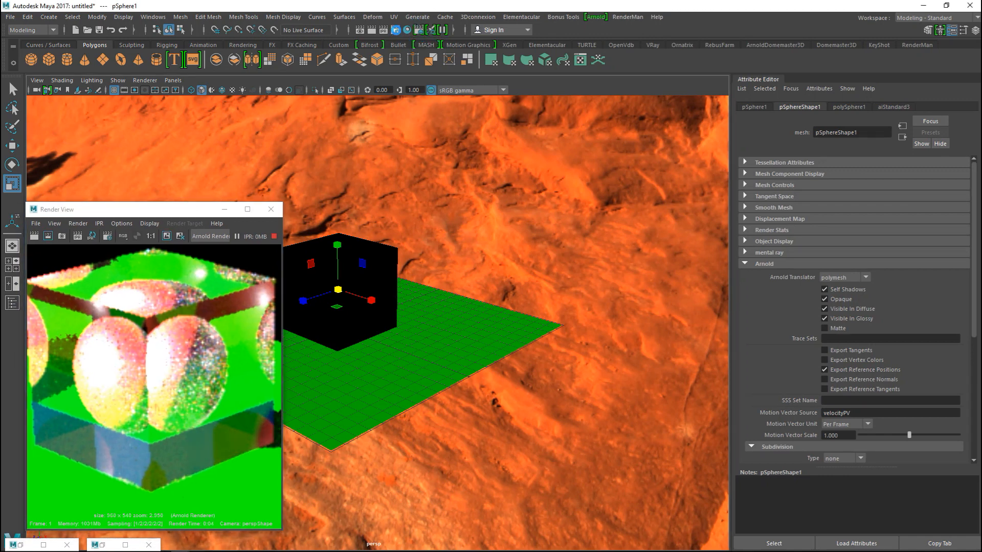
{"action": "left_click", "coordinate": [129, 544]}
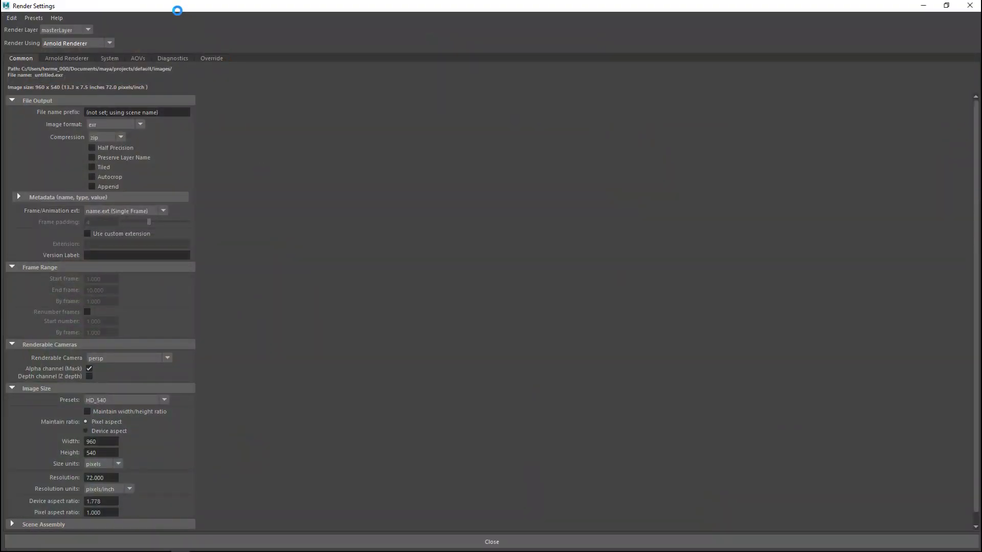
{"action": "left_click_drag", "start_coordinate": [179, 8], "coordinate": [606, 95]}
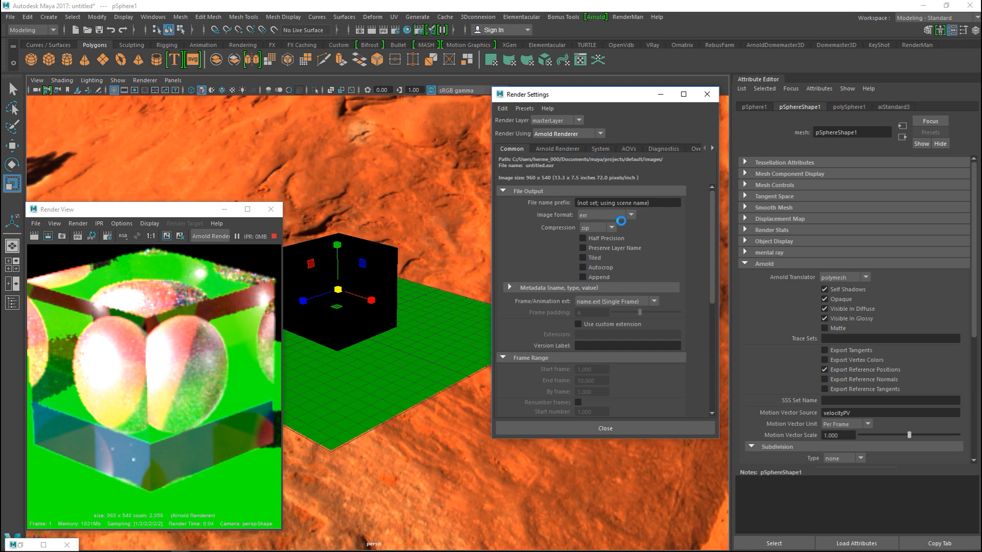
Step: Set the render image size to the HD_1080 preset
{"action": "scroll", "coordinate": [639, 240], "scroll_direction": "down", "scroll_amount": 4}
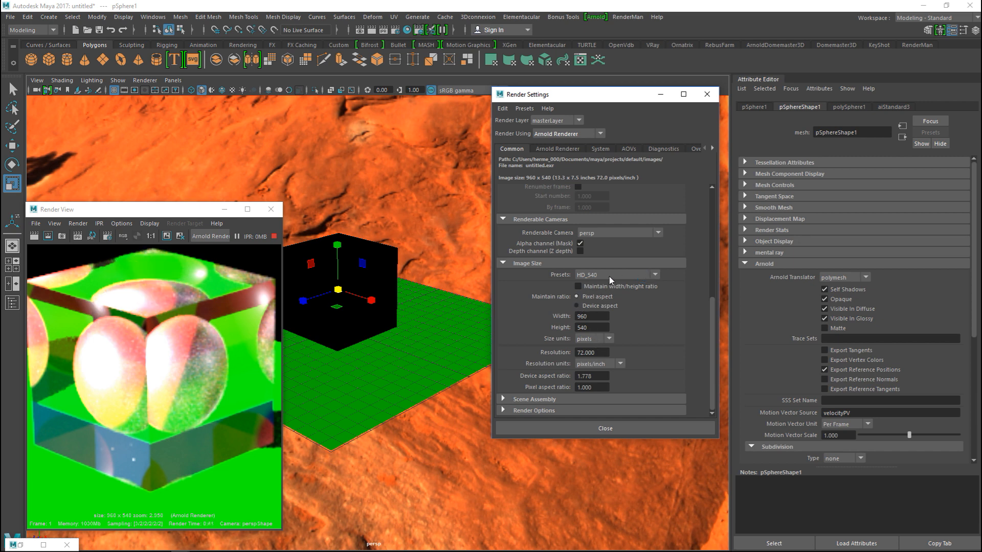
{"action": "left_click", "coordinate": [655, 275]}
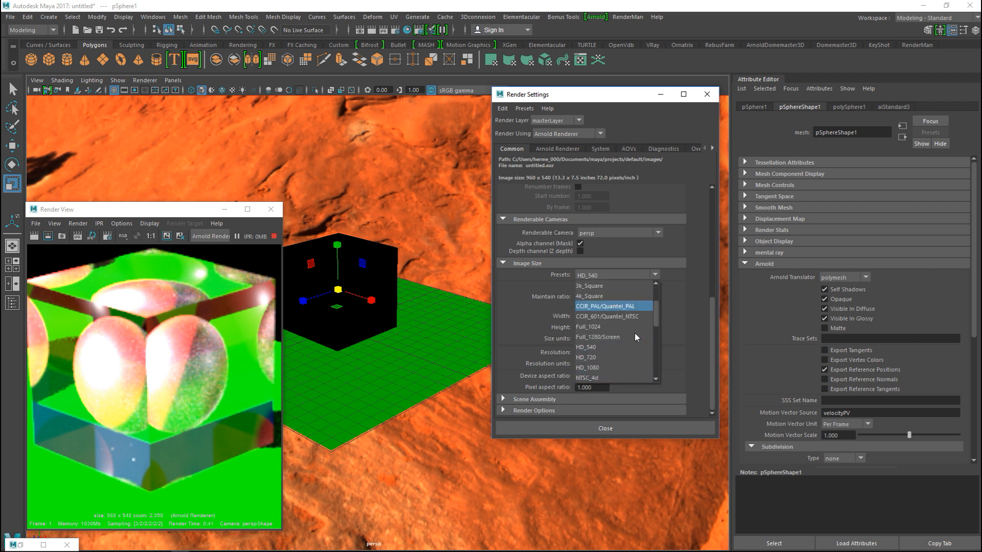
{"action": "left_click", "coordinate": [607, 367]}
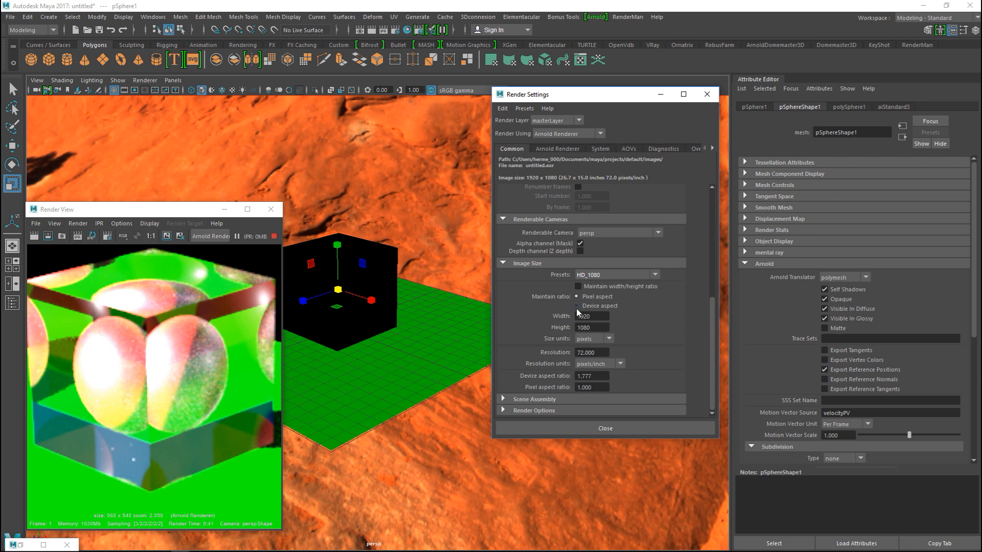
{"action": "key", "text": "Tab"}
{"action": "scroll", "coordinate": [618, 374], "scroll_direction": "up", "scroll_amount": 10}
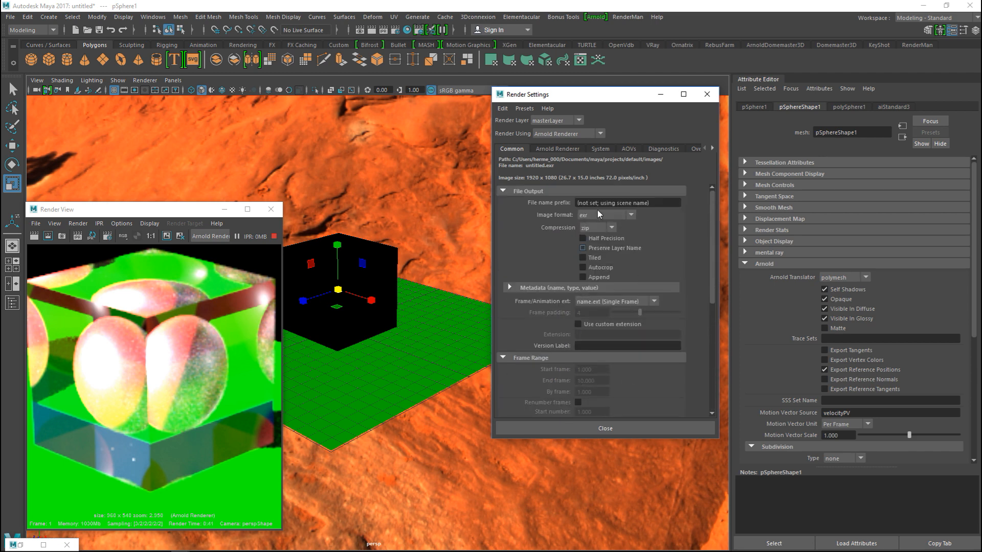
Step: Set the Arnold ray depth to 4 for reflection and 6 for refraction
{"action": "left_click", "coordinate": [569, 149]}
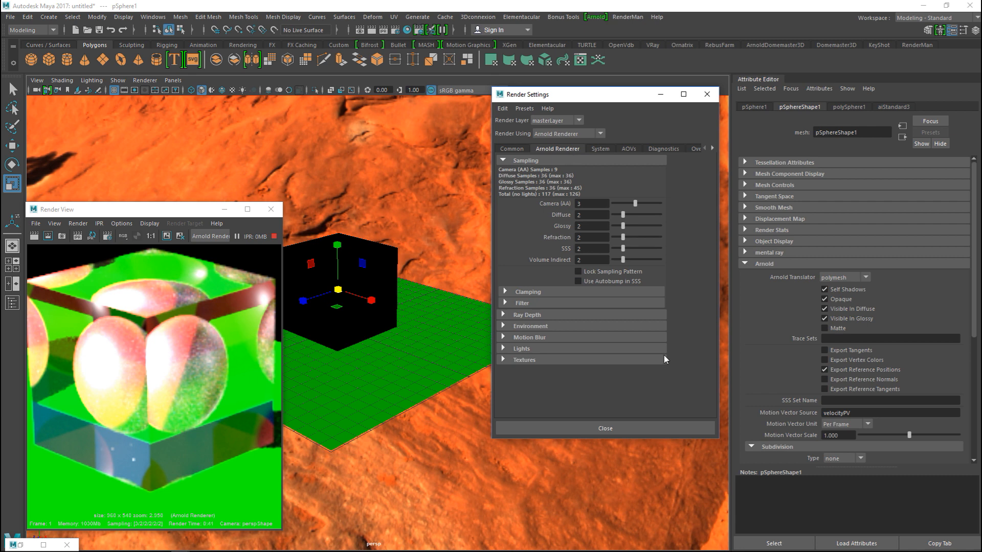
{"action": "left_click", "coordinate": [503, 316]}
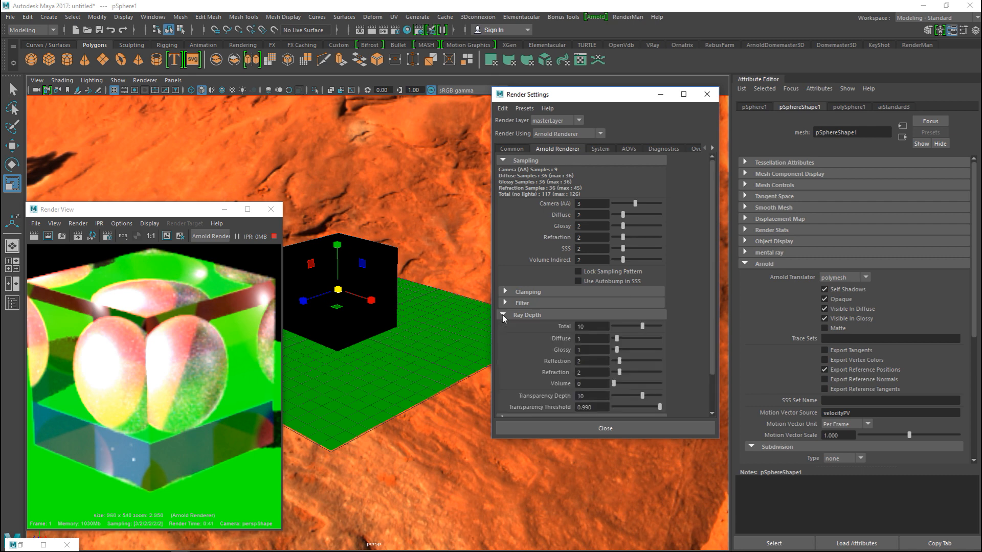
{"action": "scroll", "coordinate": [664, 290], "scroll_direction": "down", "scroll_amount": 3}
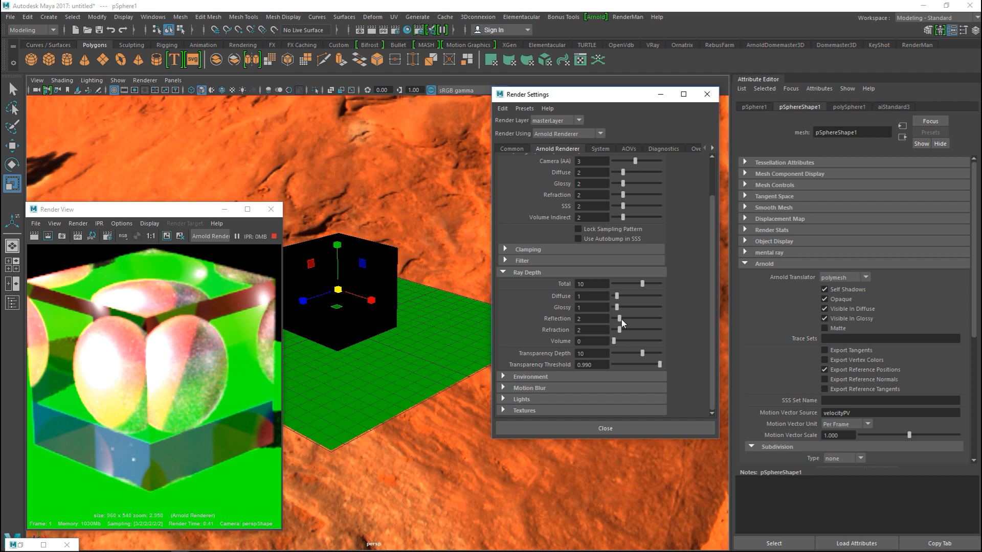
{"action": "left_click_drag", "start_coordinate": [620, 317], "coordinate": [626, 318]}
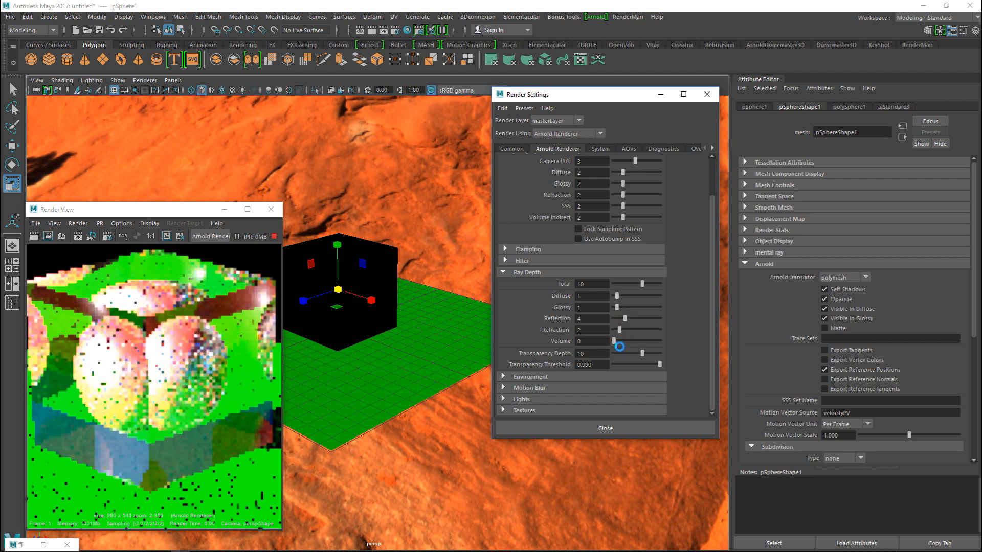
{"action": "left_click_drag", "start_coordinate": [619, 329], "coordinate": [626, 329]}
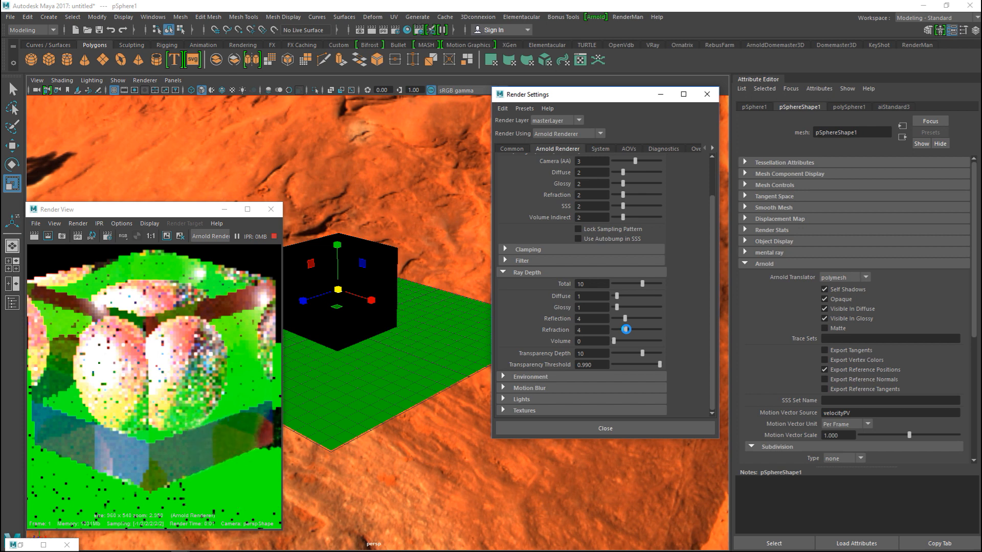
{"action": "left_click_drag", "start_coordinate": [625, 329], "coordinate": [630, 330]}
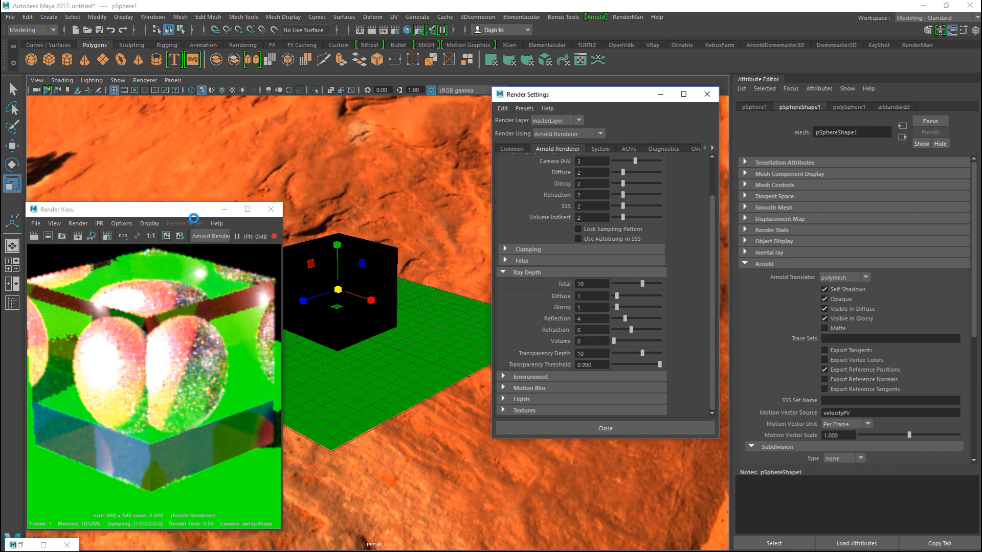
Step: Reposition the Render View and Render Settings windows to uncover the cube in the viewport
{"action": "left_click_drag", "start_coordinate": [174, 211], "coordinate": [164, 175]}
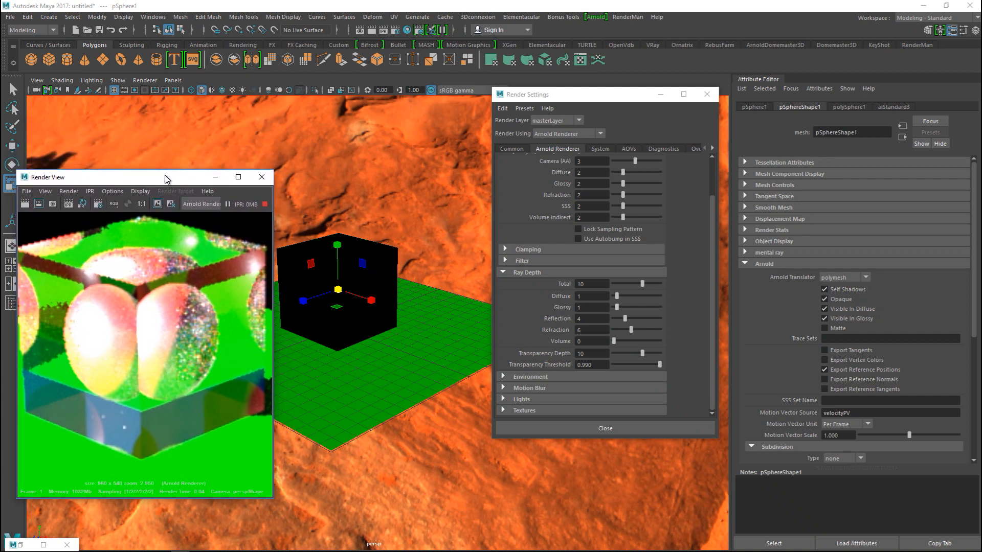
{"action": "left_click_drag", "start_coordinate": [633, 97], "coordinate": [605, 210]}
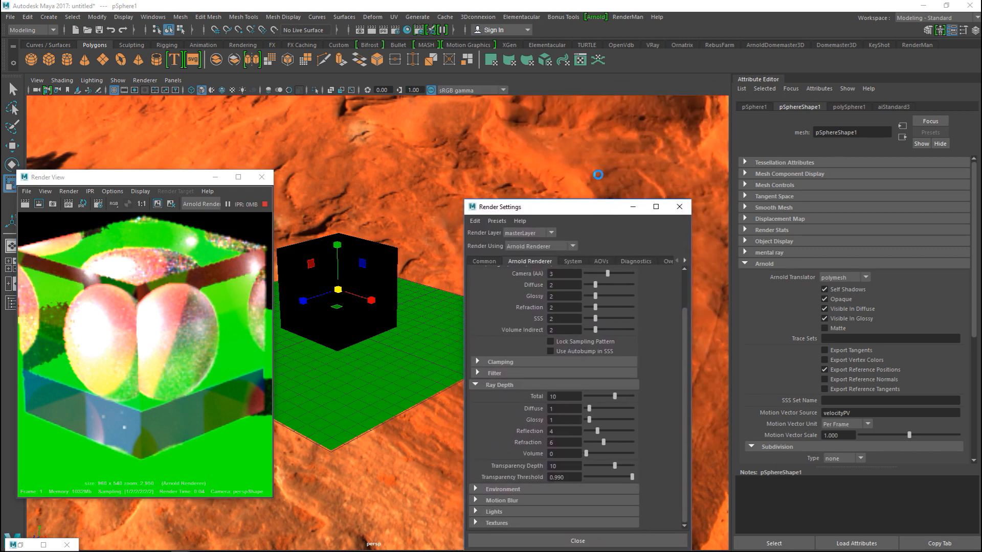